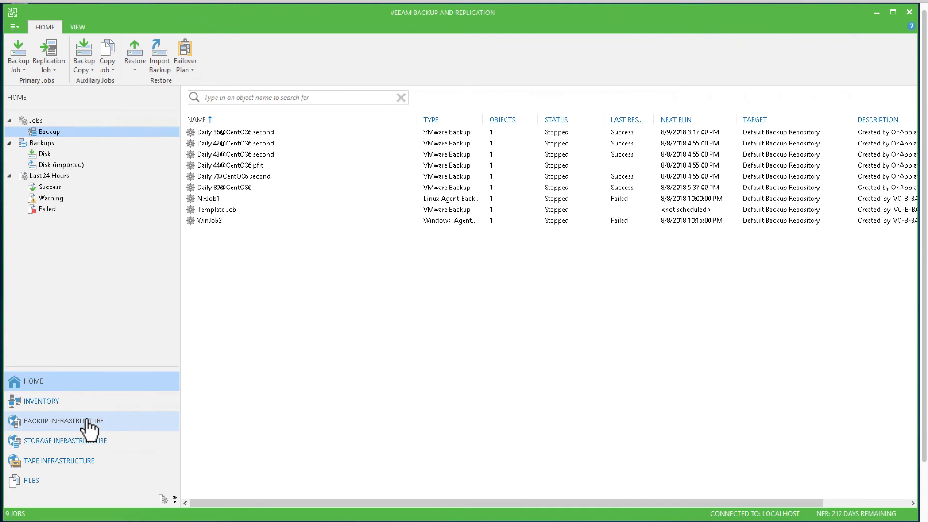
# Start adding a VMware vCloud Director server to the backup infrastructure with DNS name vc-devs-a-vcd.onappdev.lviv
pyautogui.click(89, 420)
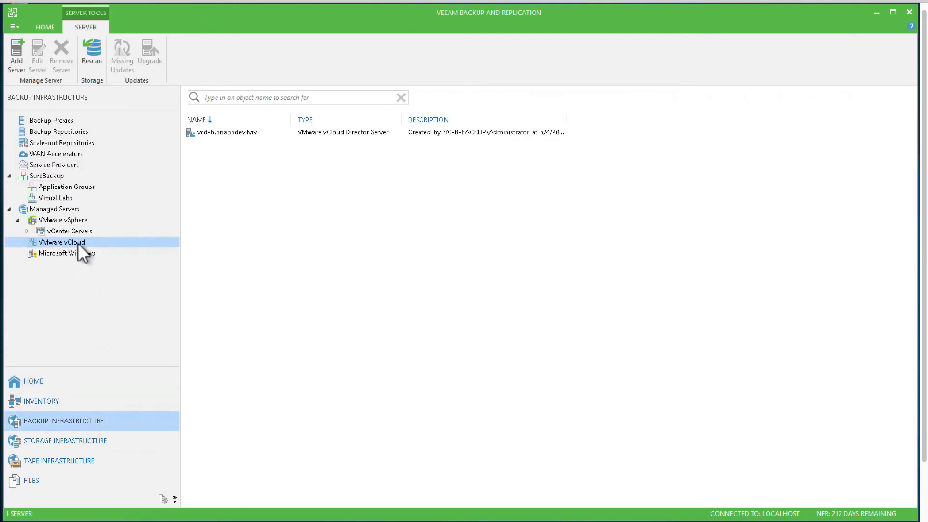
pyautogui.click(17, 63)
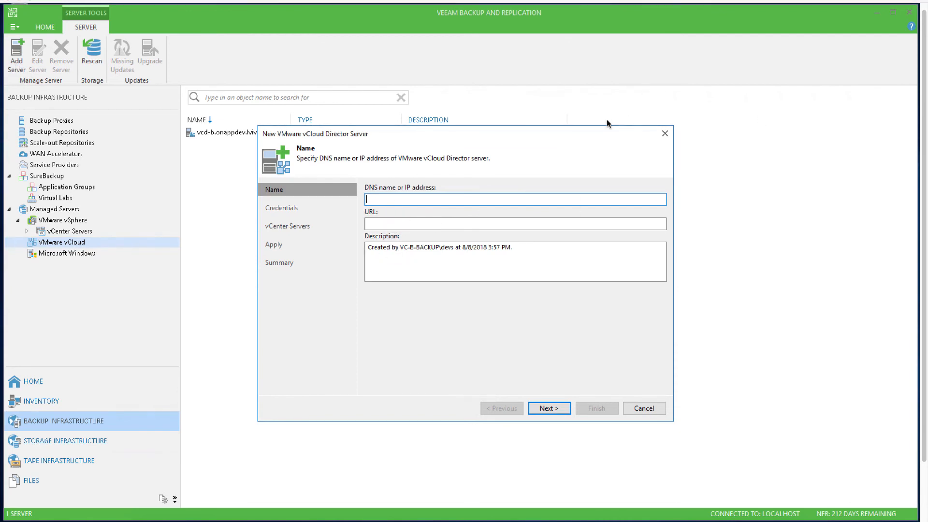
pyautogui.rightClick(420, 200)
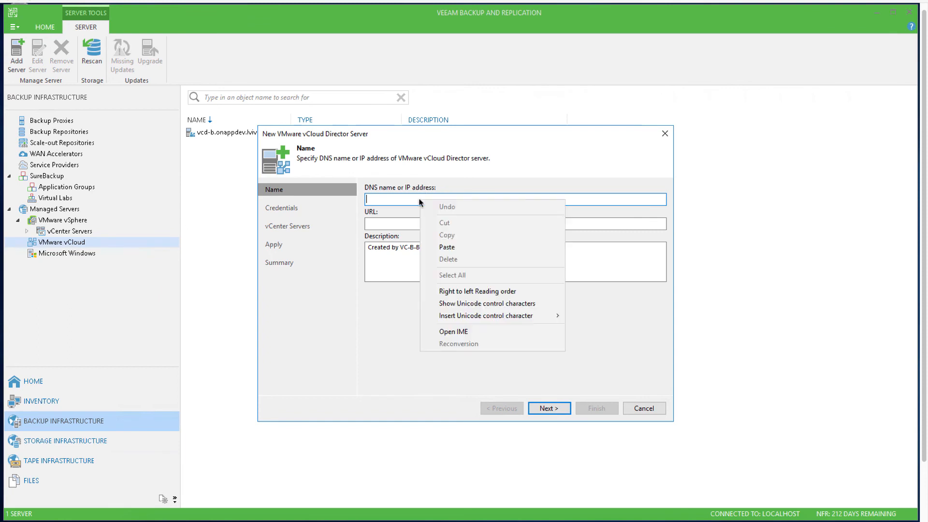
pyautogui.click(454, 247)
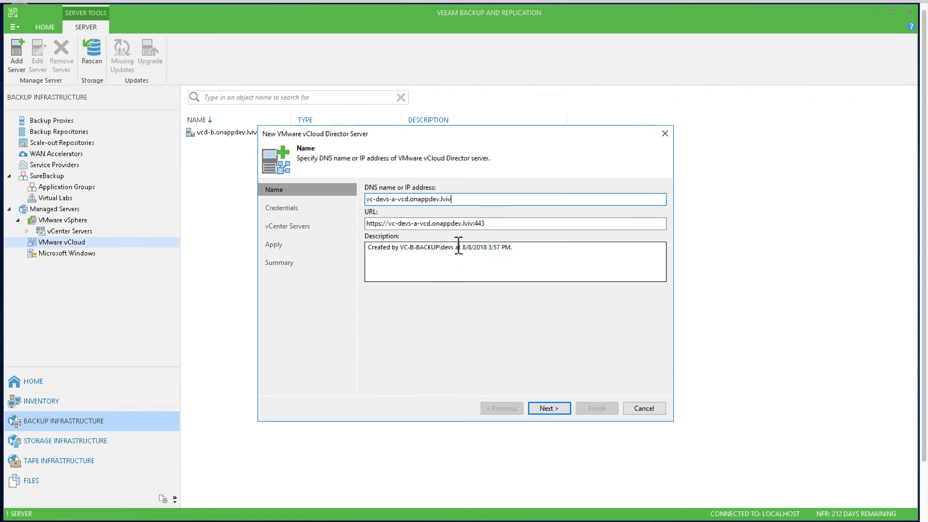
pyautogui.click(548, 408)
# Add new vCloud Director credentials with username devs and enter the account password
pyautogui.click(642, 213)
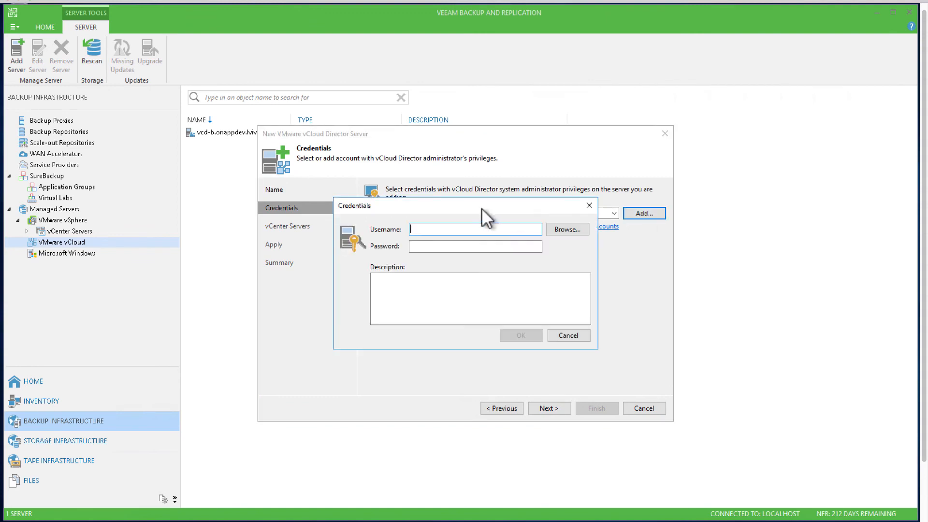
pyautogui.write('devs')
pyautogui.click(440, 246)
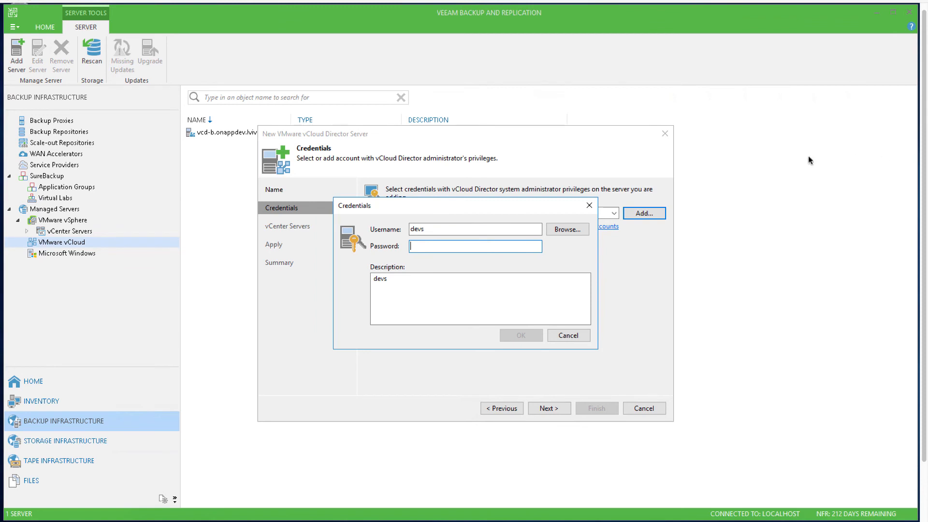
pyautogui.rightClick(424, 246)
pyautogui.click(450, 292)
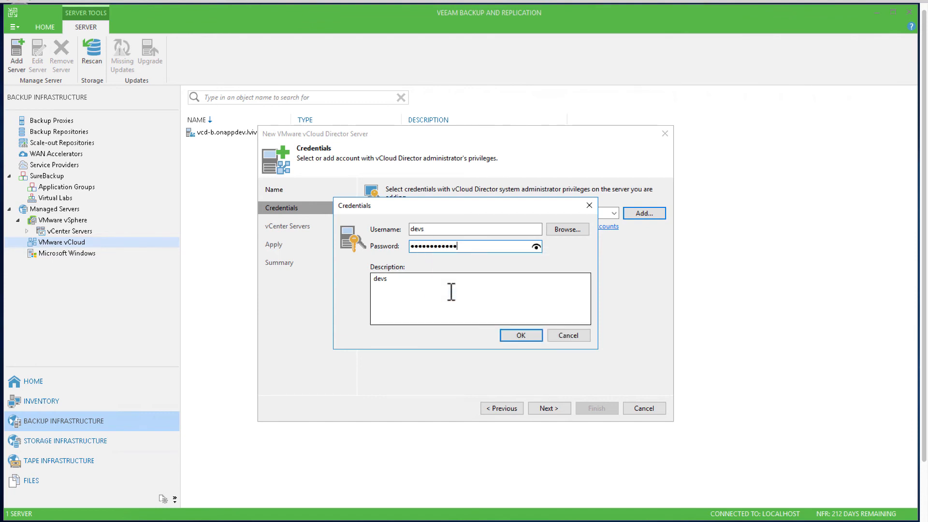
pyautogui.click(505, 335)
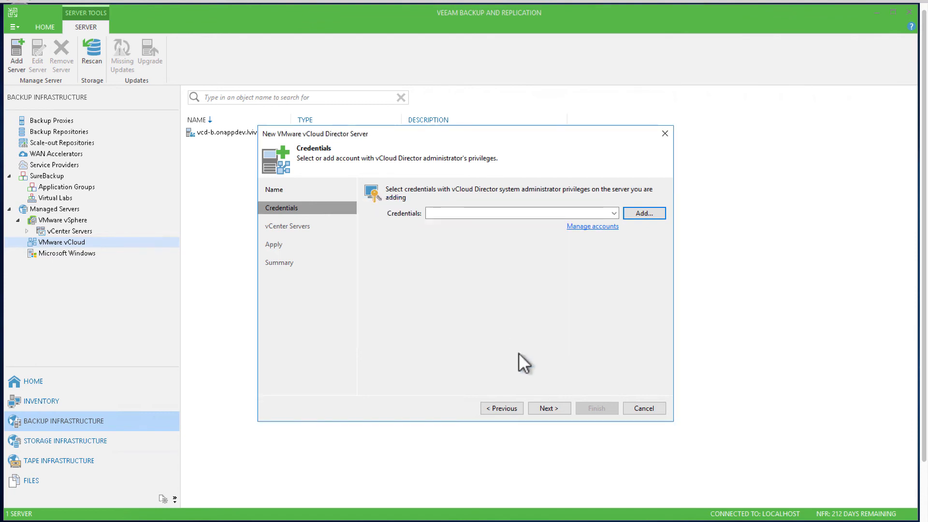
# Accept the credentials and vCenter server settings, and finish adding the vCloud Director server
pyautogui.click(550, 407)
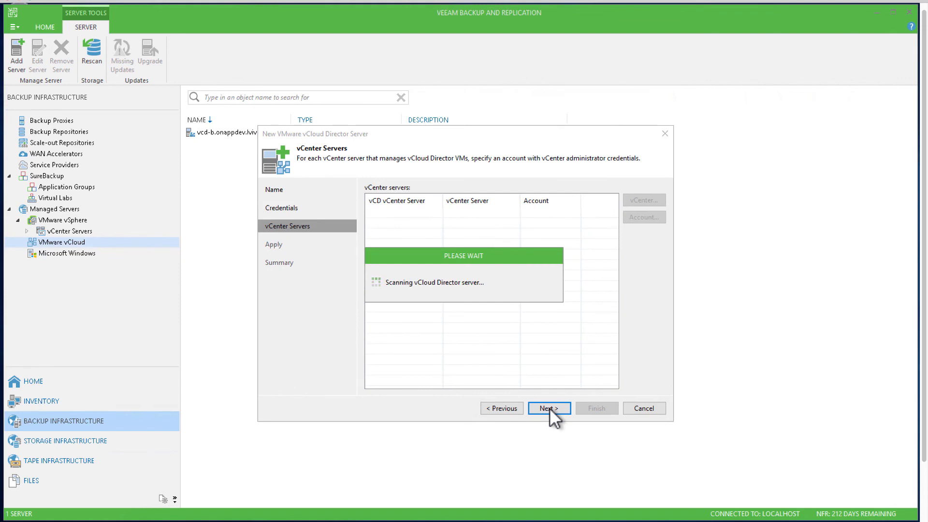
pyautogui.click(549, 408)
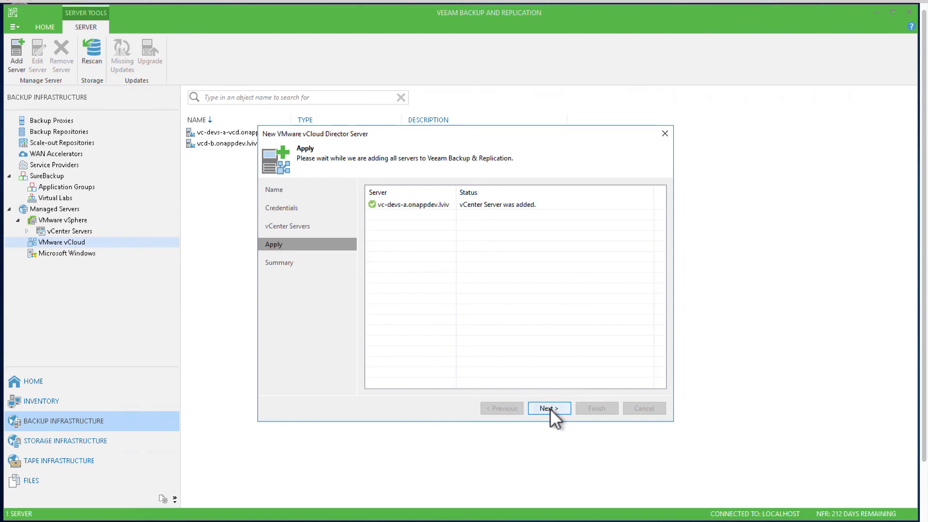
pyautogui.click(550, 408)
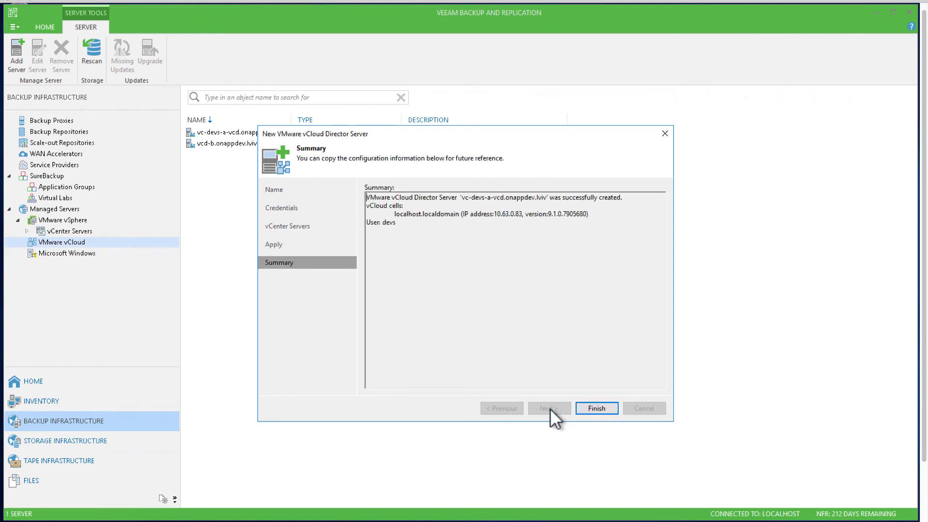
pyautogui.click(583, 408)
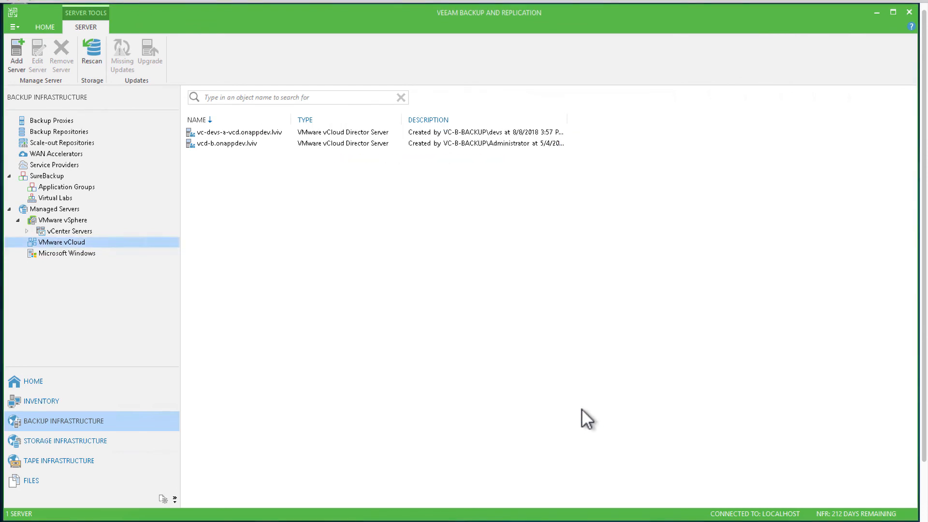
# Check the backup repositories, and start a new VMware vSphere backup job named Template job for demo
pyautogui.click(80, 132)
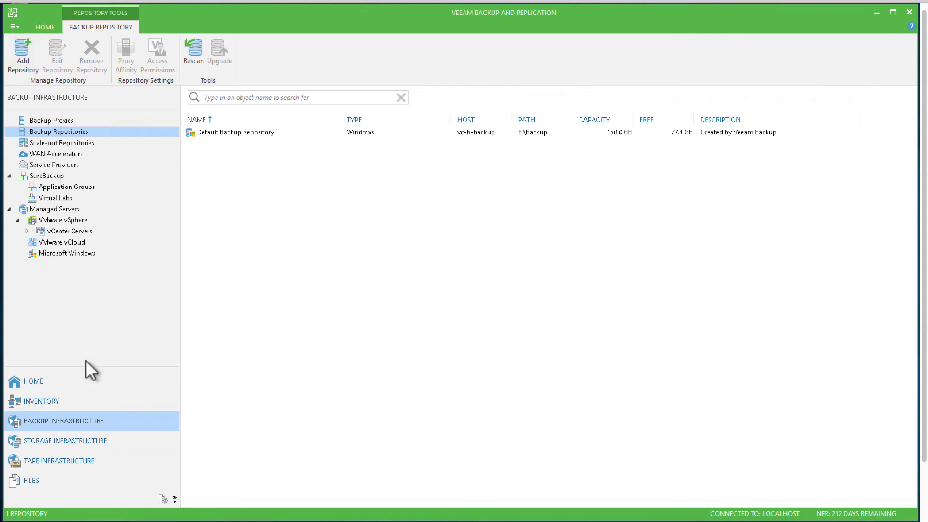
pyautogui.click(43, 382)
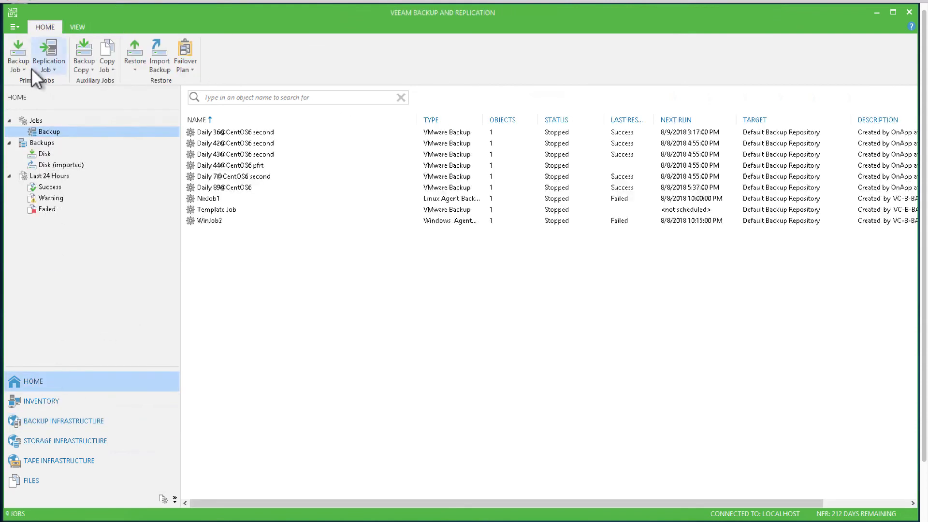
pyautogui.click(26, 63)
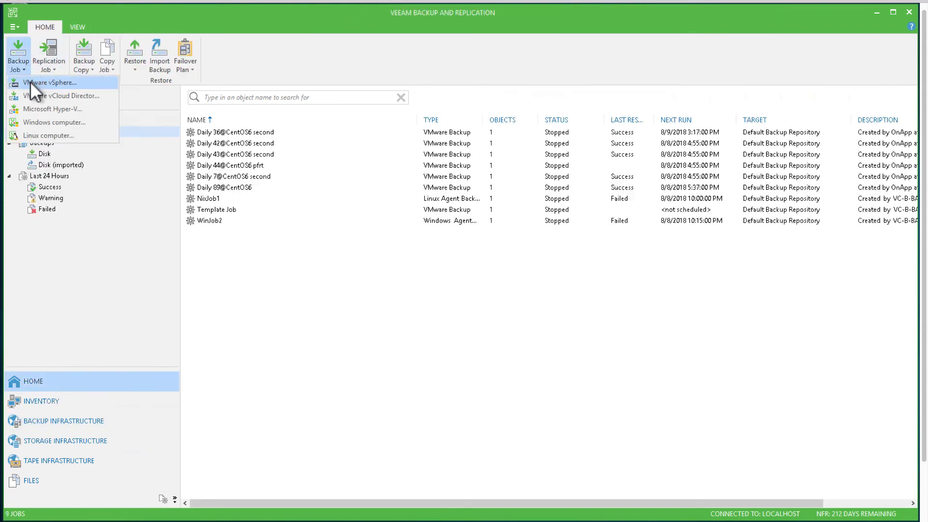
pyautogui.click(30, 81)
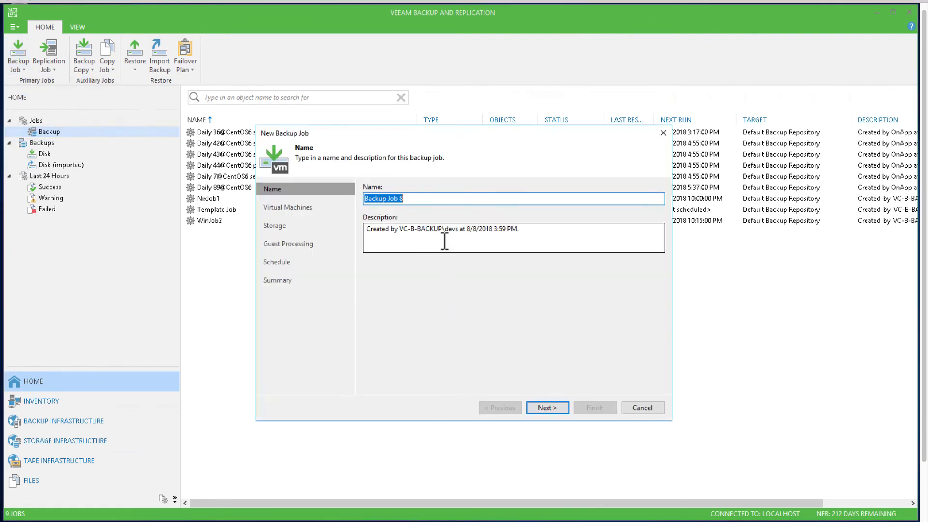
pyautogui.write('Template job for f')
pyautogui.write('emo')
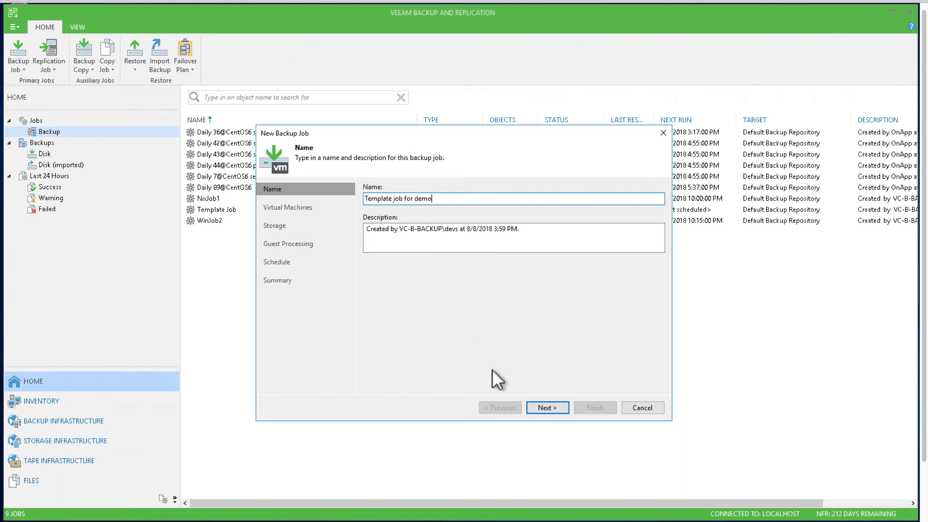
pyautogui.click(536, 407)
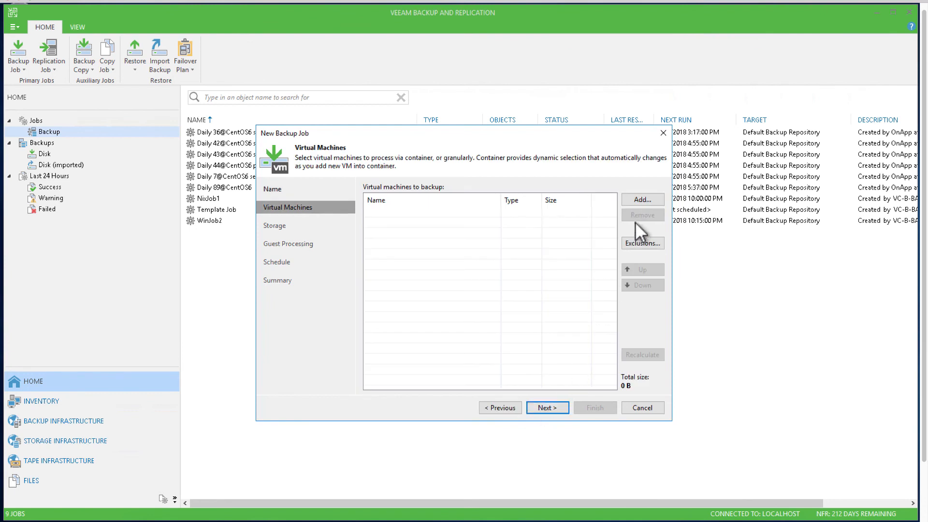
# Add the CentOS6 virtual machine from ovDC 1 payg in the vc-devs-a.onappdev.lviv cluster to the backup job
pyautogui.click(641, 200)
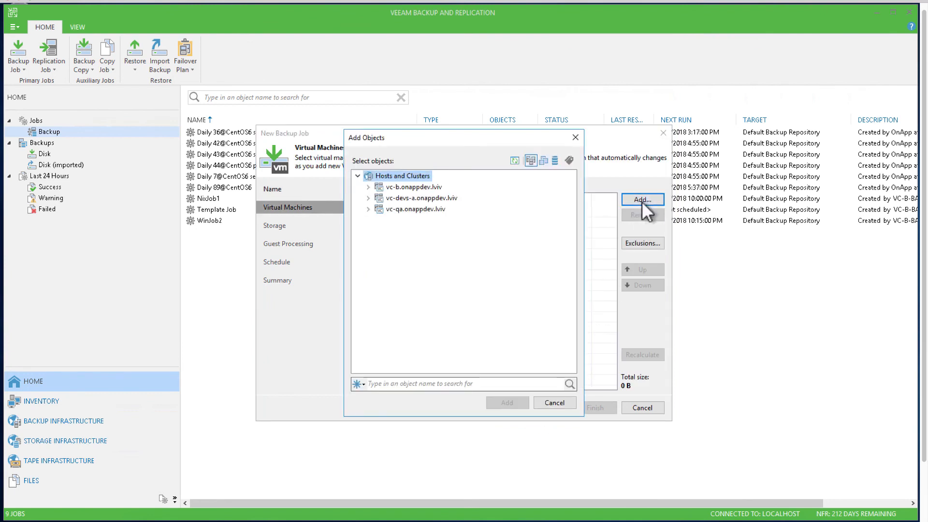
pyautogui.click(368, 198)
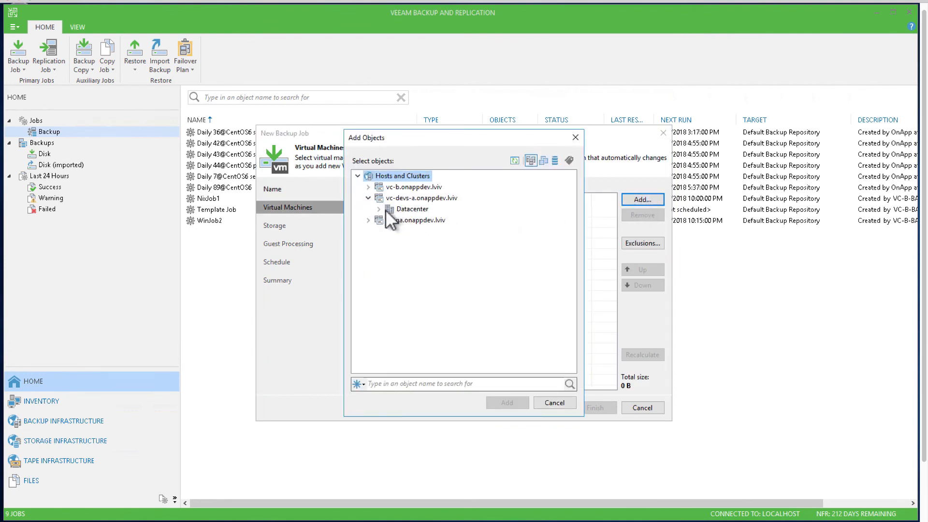
pyautogui.click(379, 209)
pyautogui.click(390, 219)
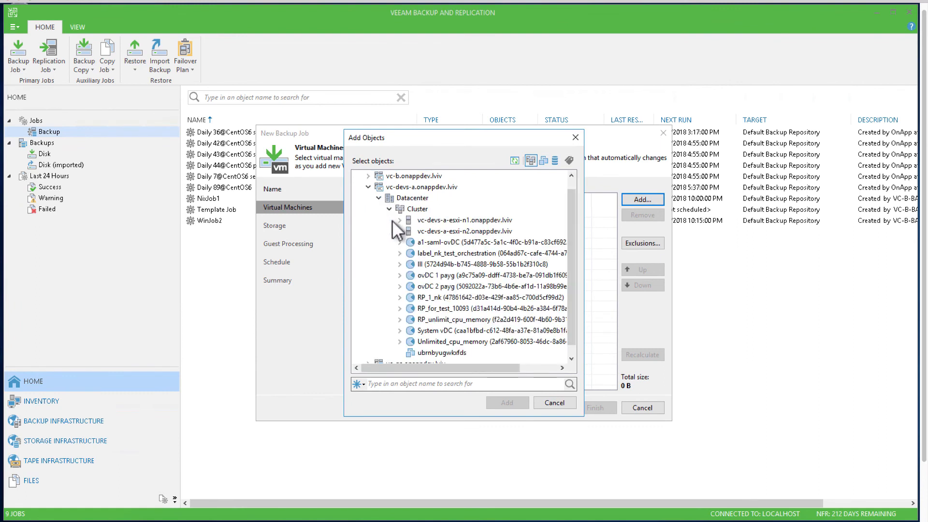
pyautogui.click(399, 275)
pyautogui.click(443, 286)
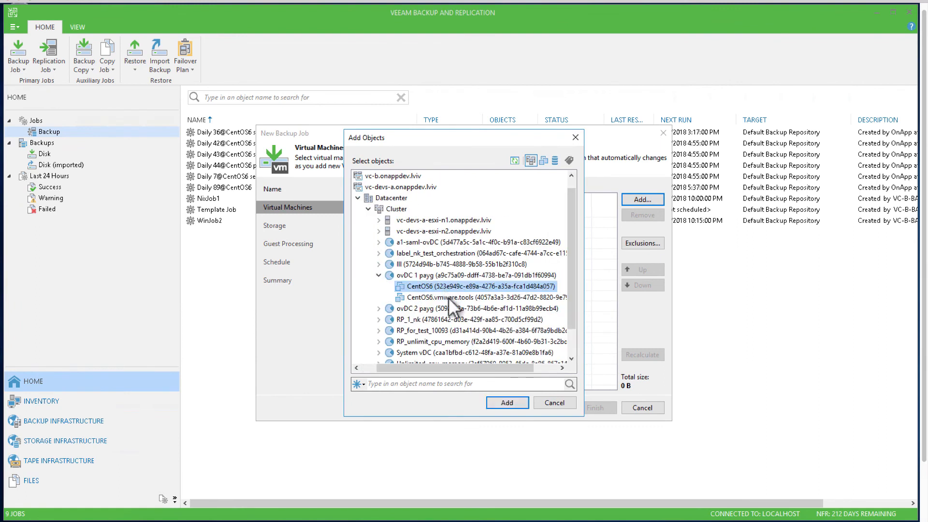
pyautogui.click(501, 401)
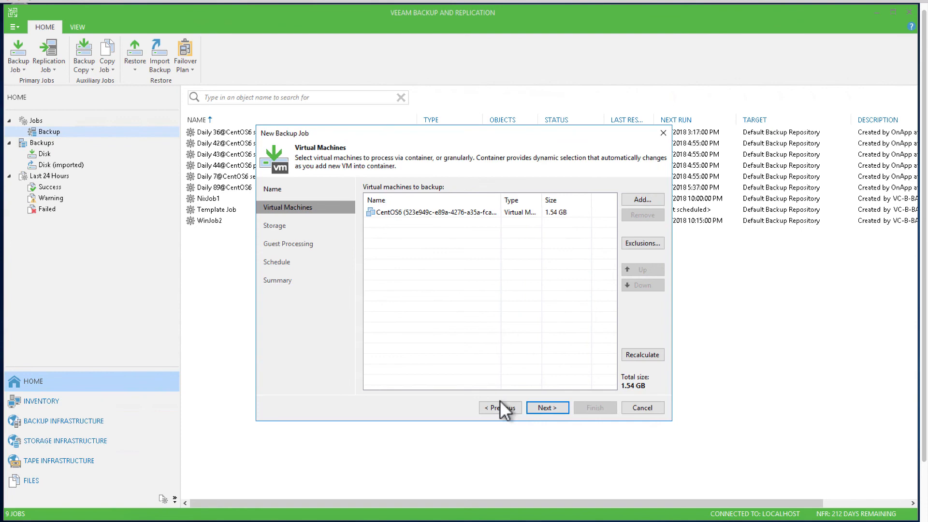
# Keep the default storage and guest processing settings, leave the job without an automatic schedule, and save it without running it
pyautogui.click(539, 404)
pyautogui.click(544, 406)
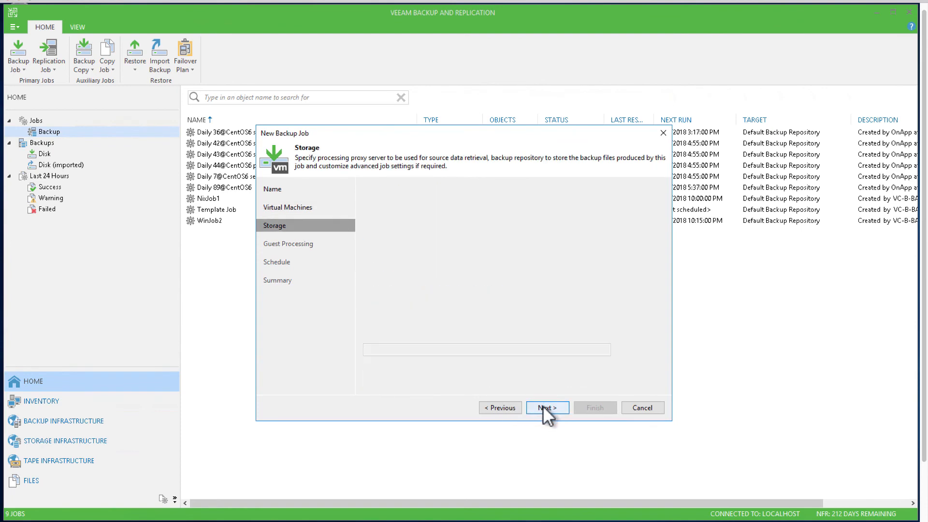
pyautogui.click(543, 406)
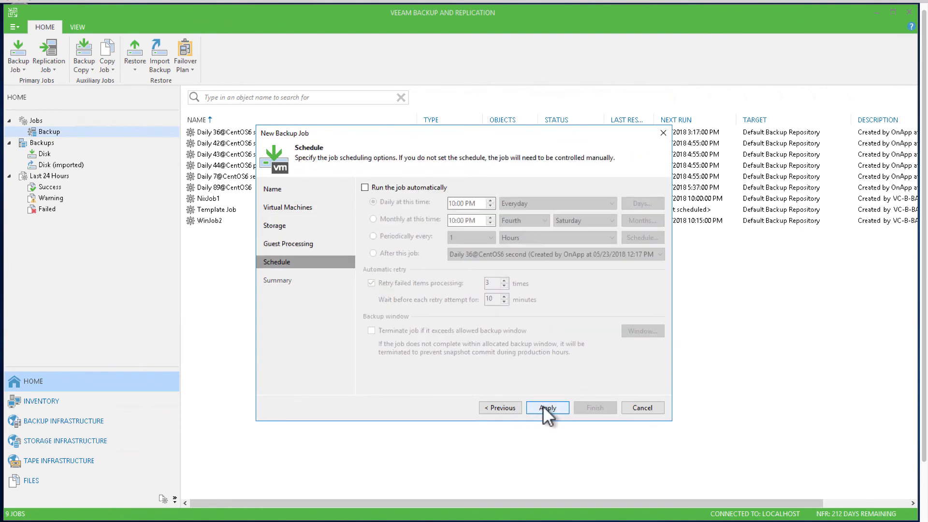
pyautogui.click(543, 407)
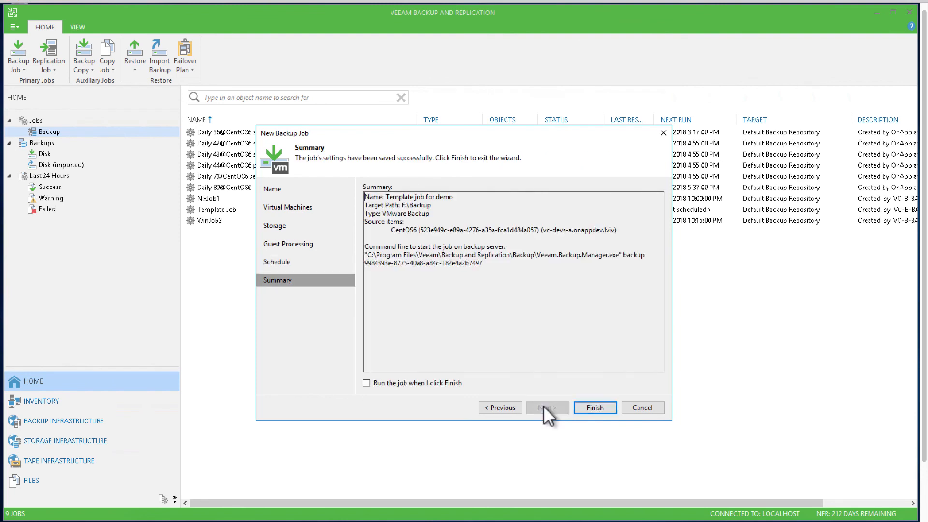
pyautogui.click(595, 407)
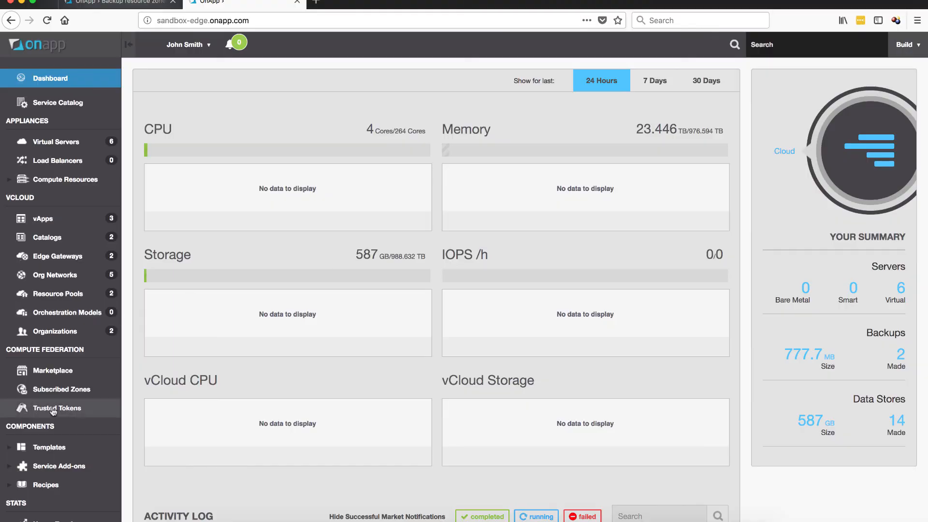
# Switch to the OnApp control panel and create a backup resource zone labelled BRZ for demo without a location group
pyautogui.scroll(-8, 48, 408)
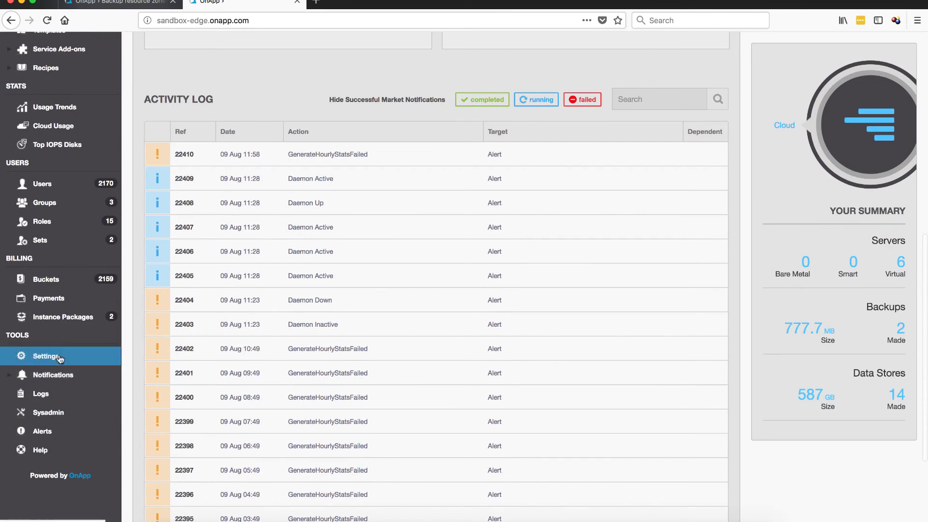
pyautogui.click(54, 357)
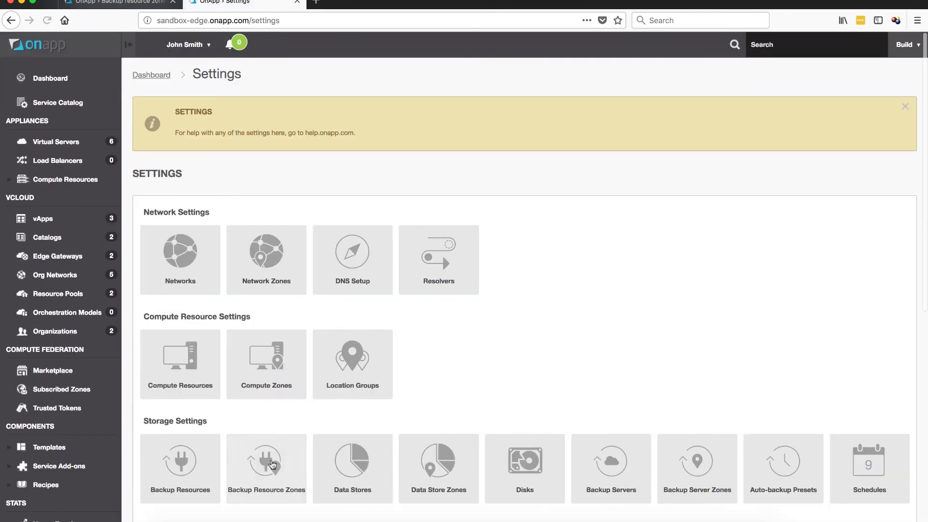
pyautogui.click(272, 463)
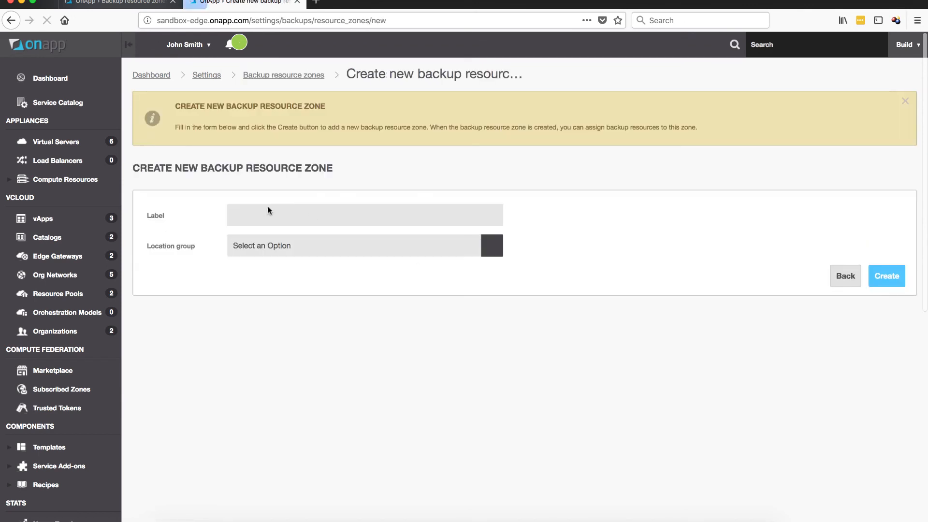
pyautogui.click(237, 216)
pyautogui.write('B')
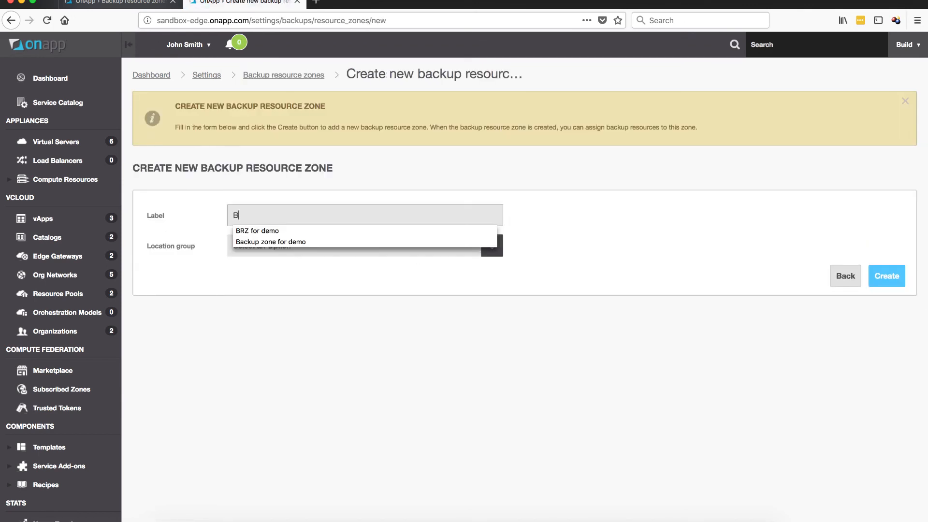
pyautogui.write('RZ for demo')
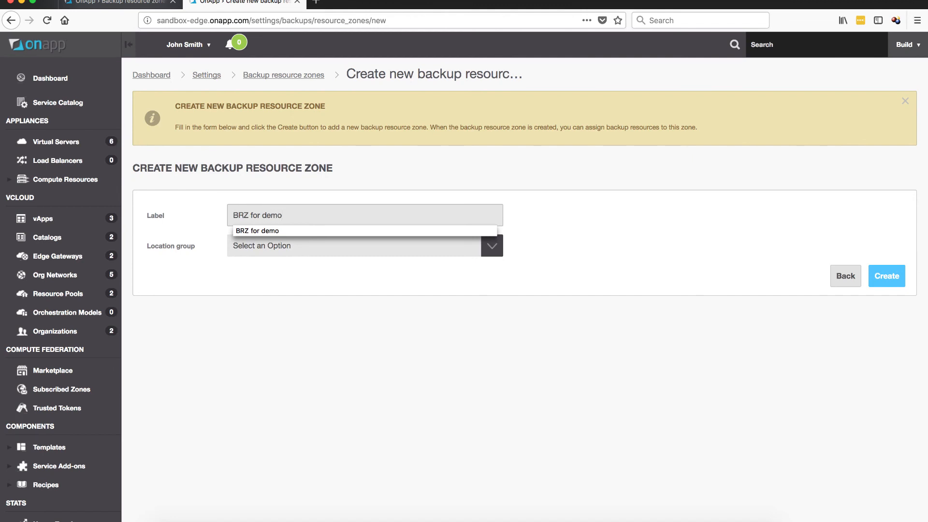
pyautogui.click(624, 256)
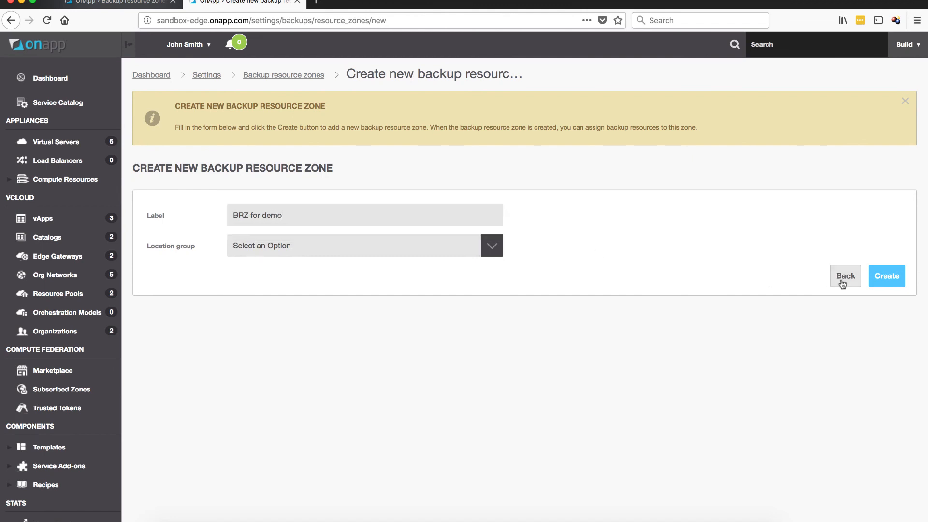
pyautogui.click(886, 276)
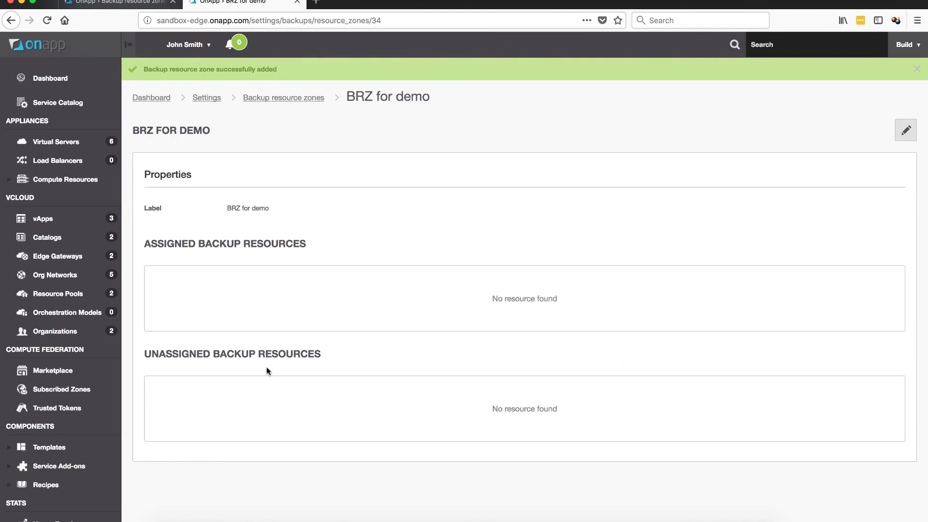
# Start a new backup resource in the OnApp settings and label it Veeam demo
pyautogui.scroll(-7, 111, 450)
pyautogui.click(48, 449)
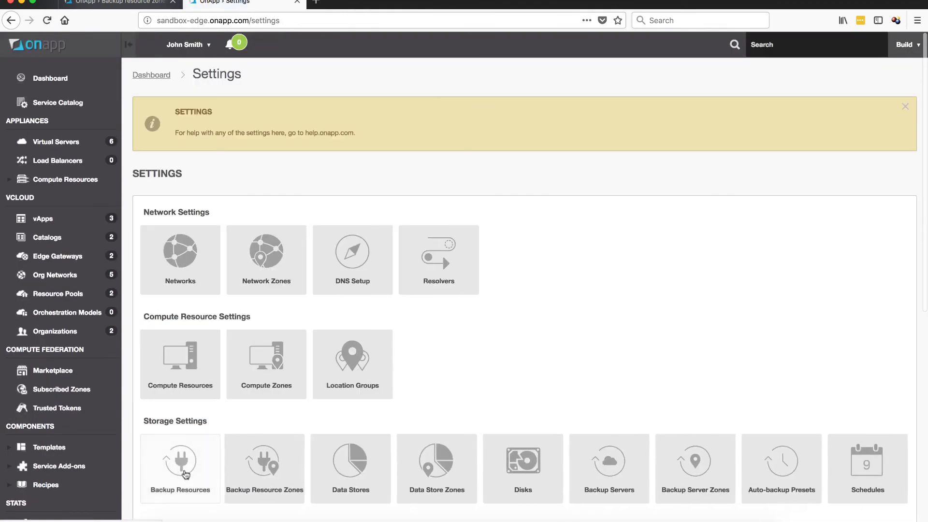
pyautogui.click(185, 471)
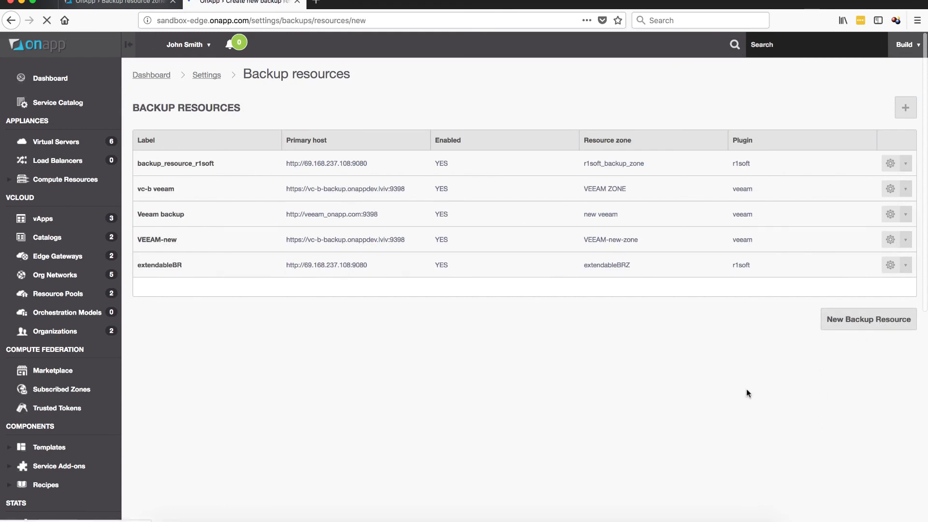
pyautogui.click(296, 220)
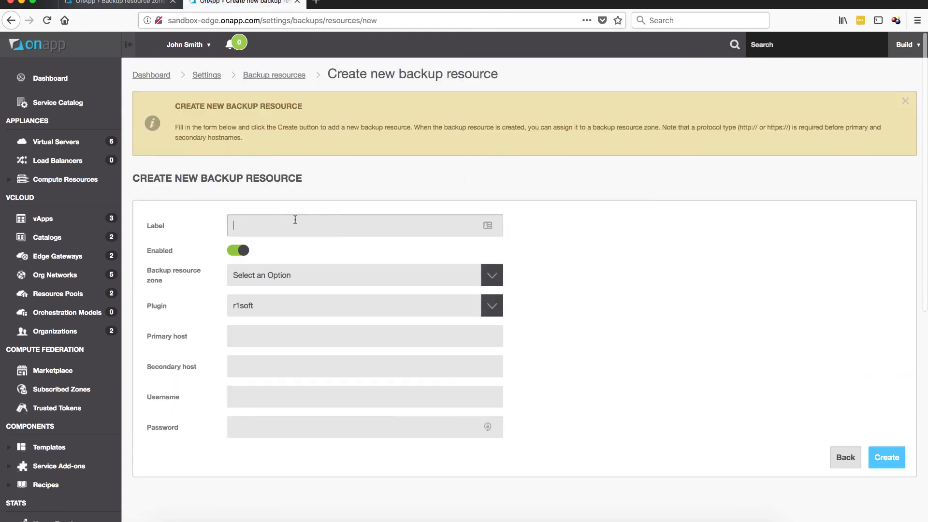
pyautogui.write('Vee')
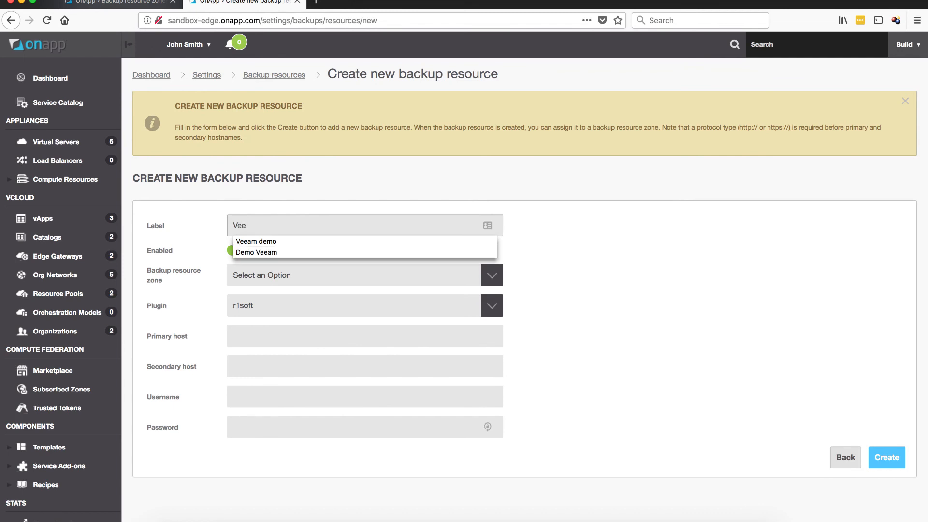
pyautogui.write('am demo')
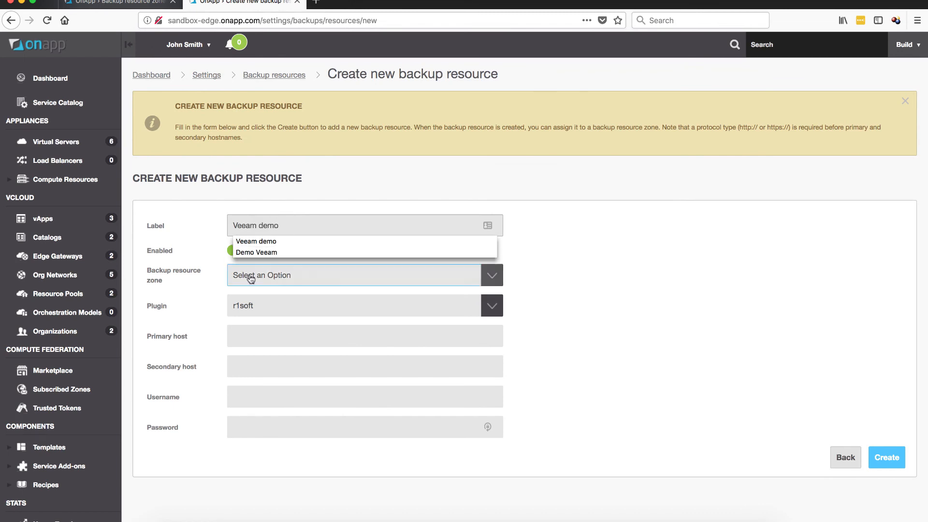
# Assign the new backup resource to the BRZ for demo zone and choose the veeam plugin
pyautogui.click(348, 273)
pyautogui.click(317, 274)
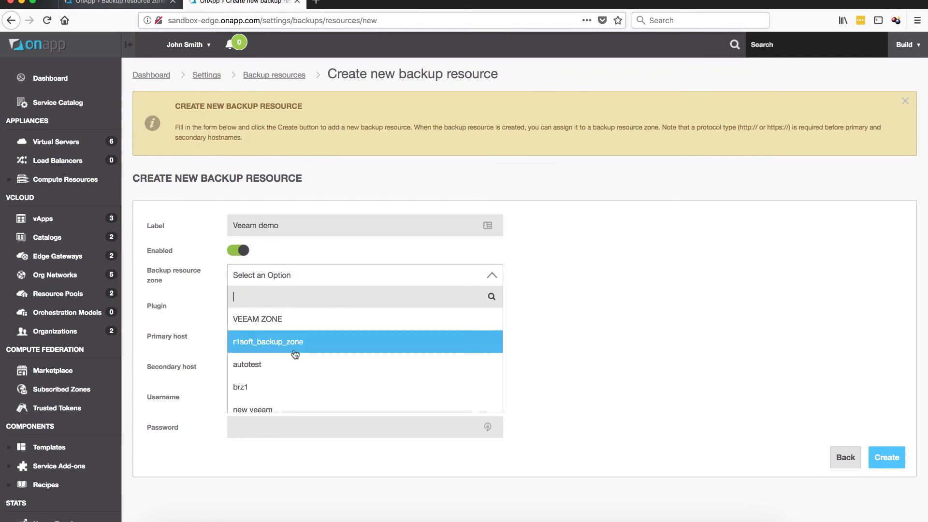
pyautogui.scroll(-3, 288, 377)
pyautogui.click(279, 376)
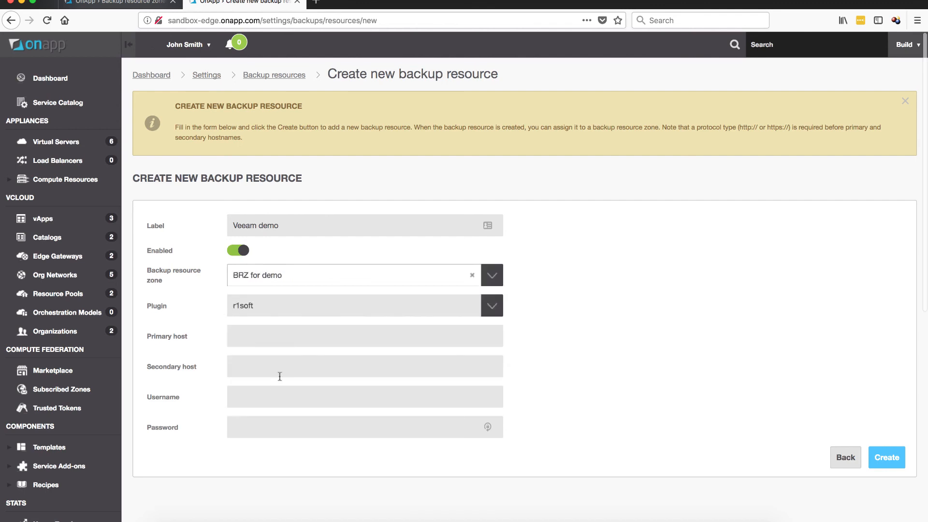
pyautogui.click(283, 313)
pyautogui.click(261, 371)
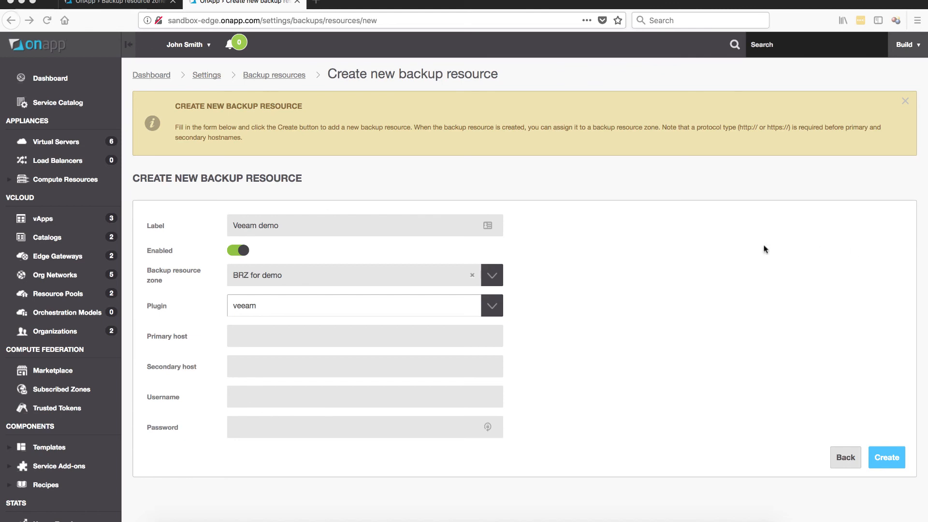
pyautogui.click(241, 331)
pyautogui.write('https://vc-b-backup.onappdev.lviv:9398')
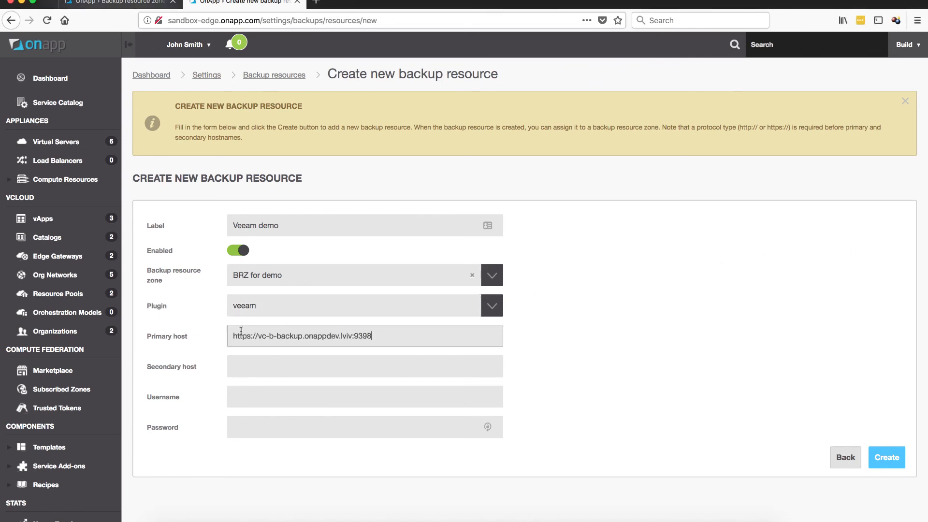
pyautogui.click(248, 397)
pyautogui.write('devs')
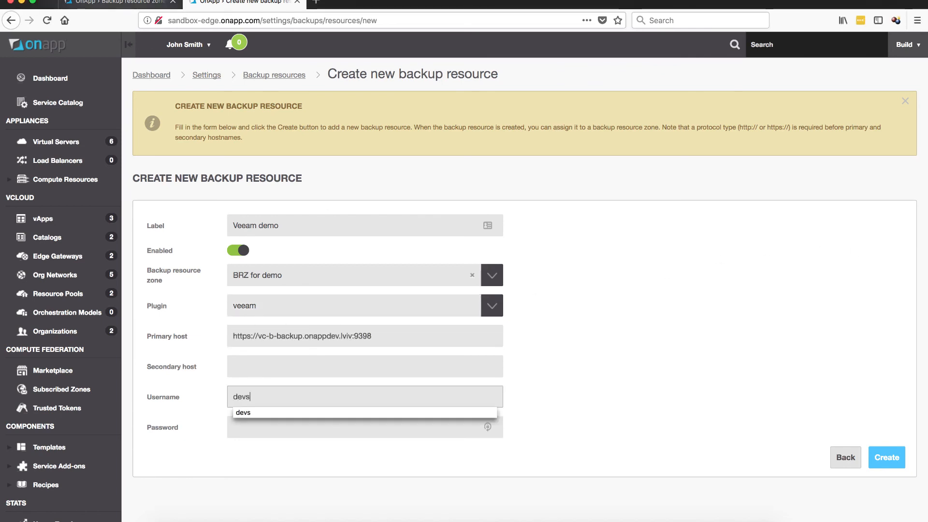
pyautogui.click(259, 412)
pyautogui.click(259, 422)
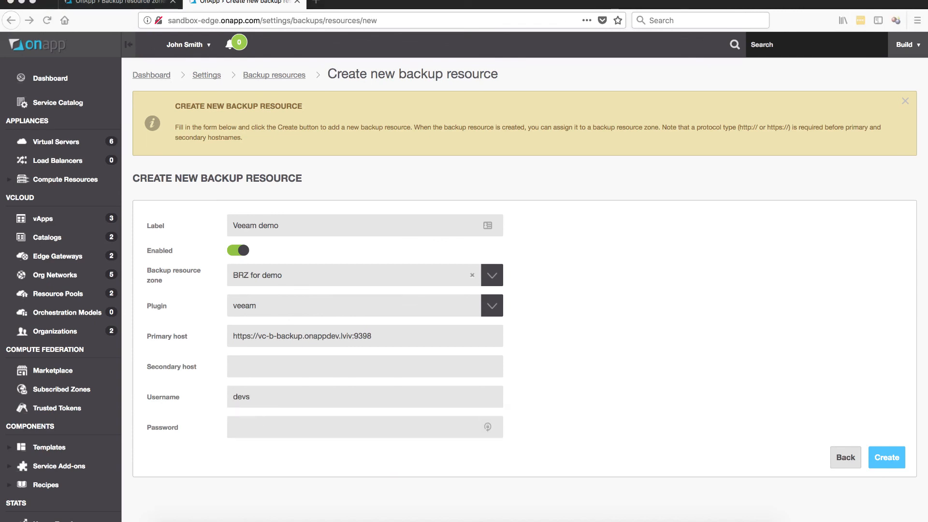
pyautogui.click(263, 424)
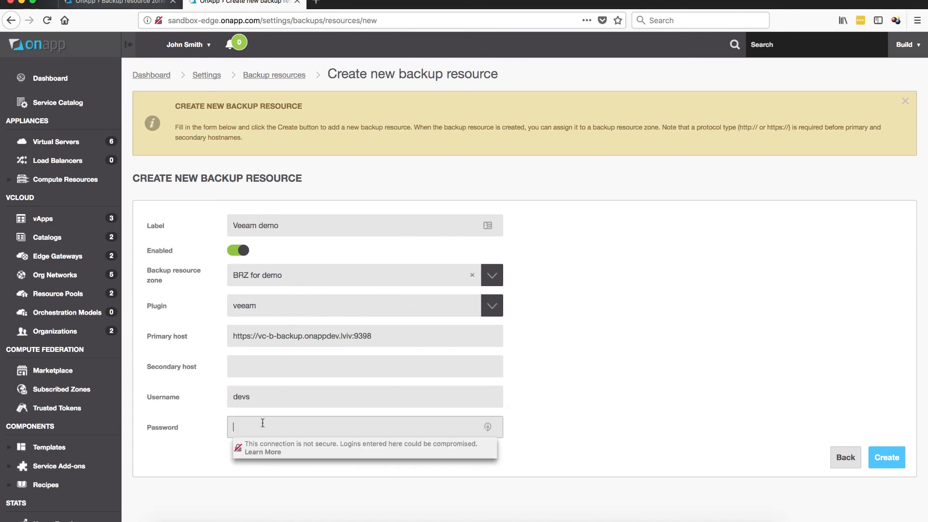
pyautogui.hotkey('ctrl', 'v')
pyautogui.click(601, 409)
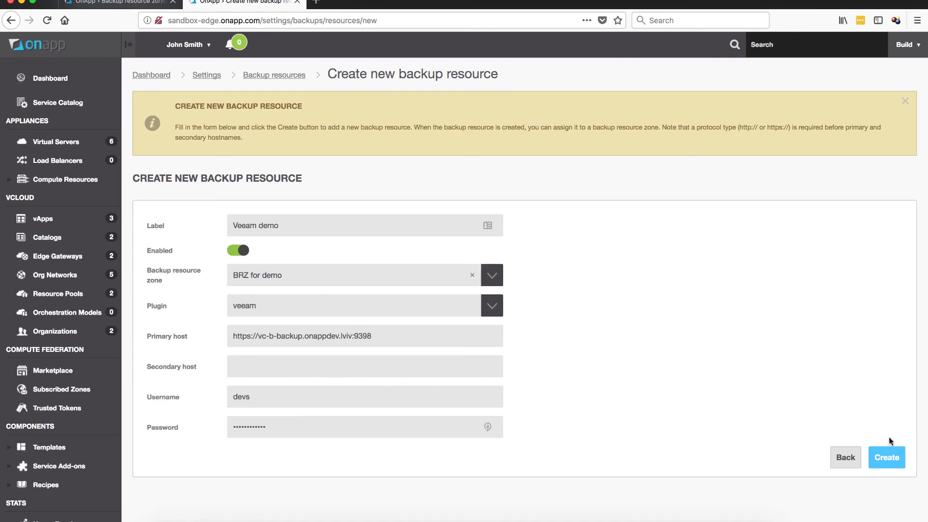
pyautogui.click(885, 459)
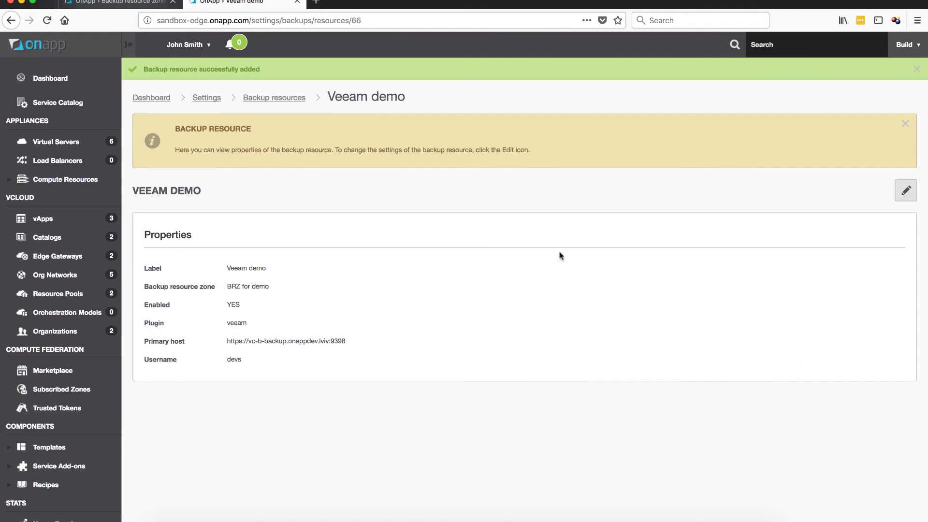
# In the Veeam demo resource's advanced options, set the vSphere template job name to Template job for demo and the repository to Default Backup Repository, and save
pyautogui.click(285, 100)
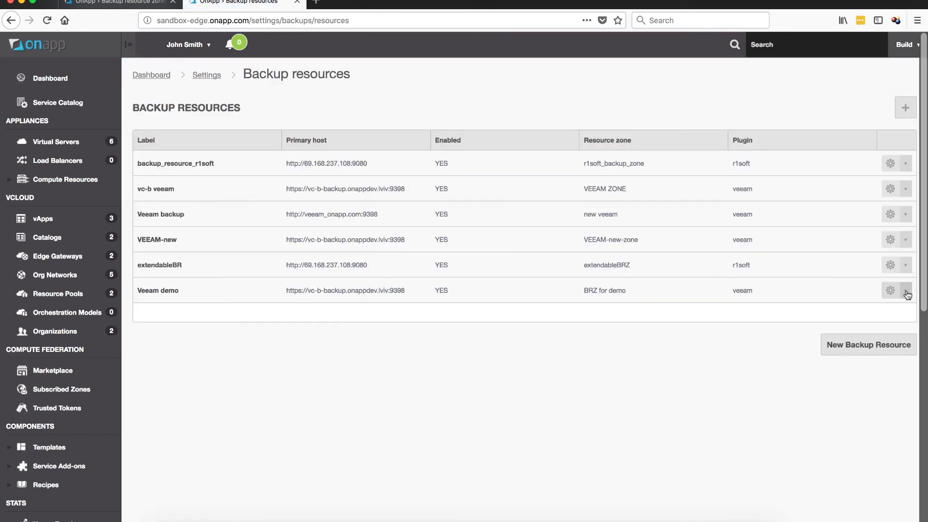
pyautogui.click(905, 290)
pyautogui.click(875, 363)
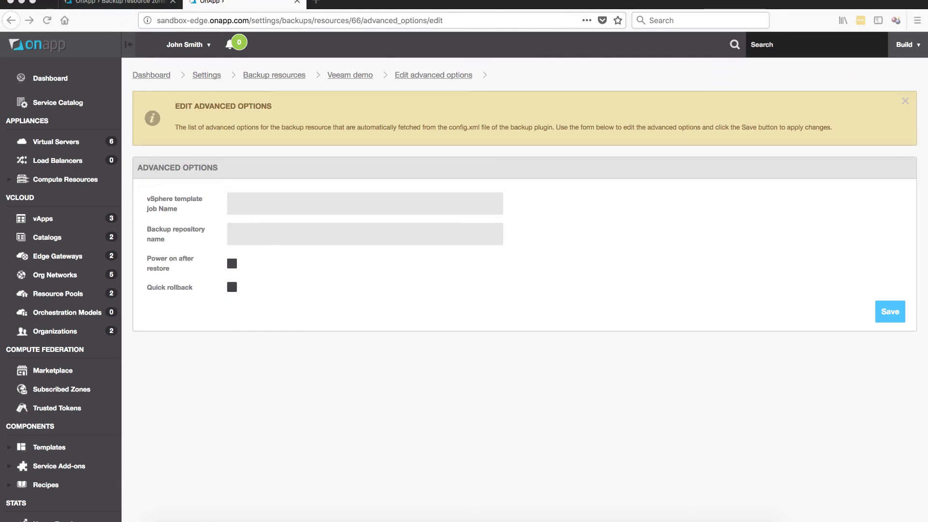
pyautogui.click(394, 202)
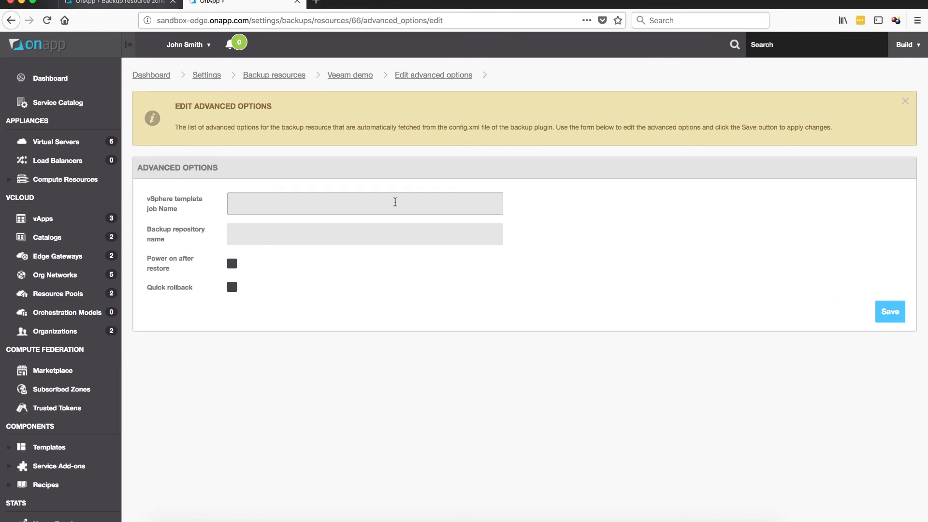
pyautogui.write('Template job for demo')
pyautogui.click(337, 222)
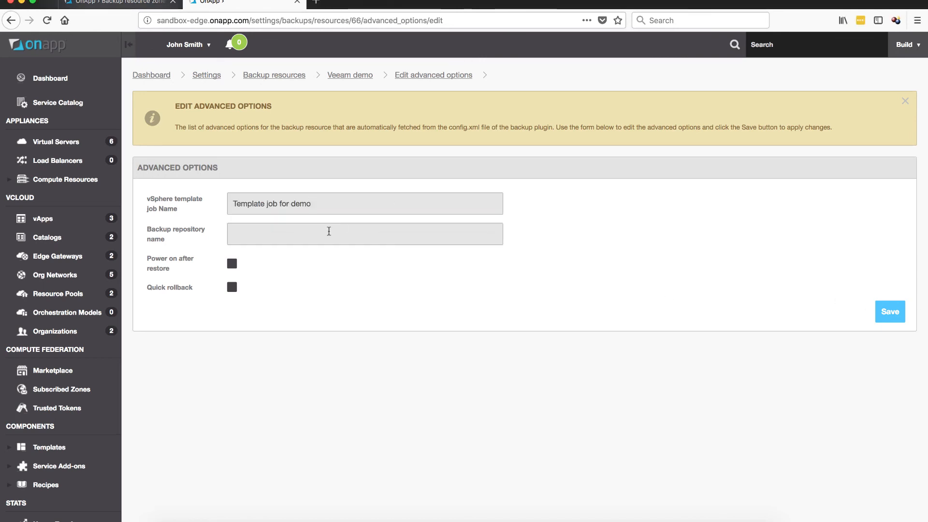
pyautogui.click(330, 233)
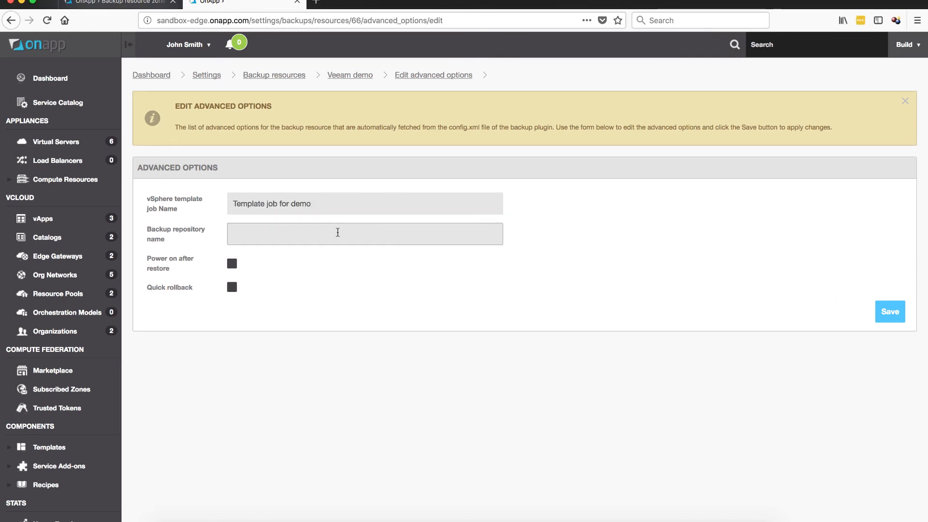
pyautogui.write('Def')
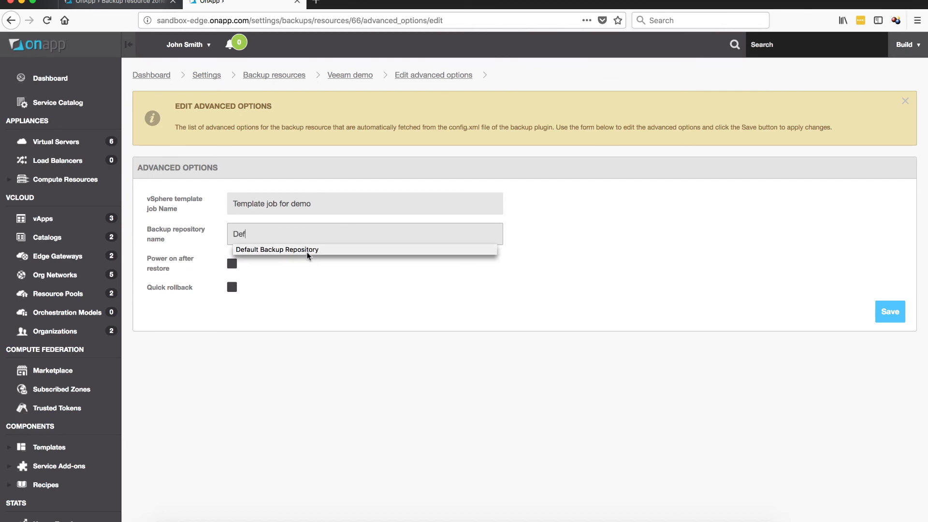
pyautogui.click(309, 250)
pyautogui.click(883, 316)
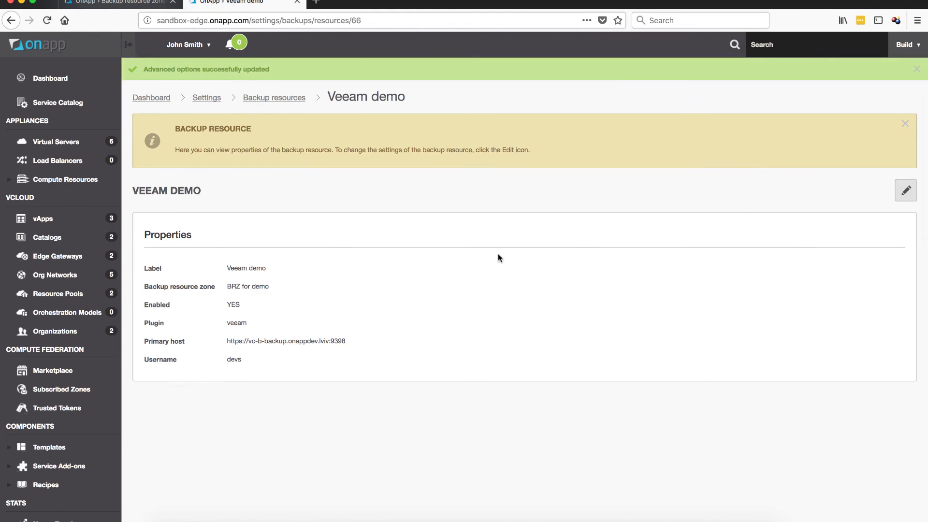
# Change the period of the Veeam demo resource's hourly auto backup preset to Daily and save the preset
pyautogui.click(283, 100)
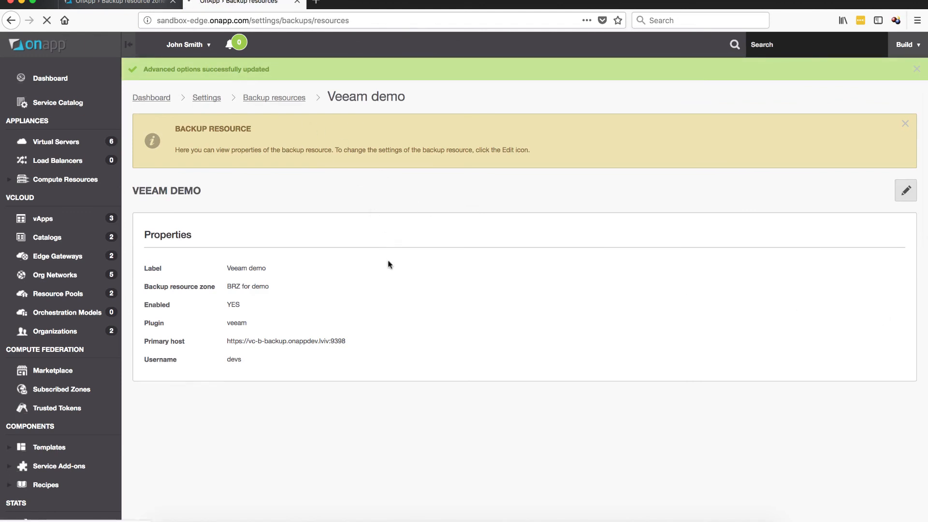
pyautogui.click(904, 293)
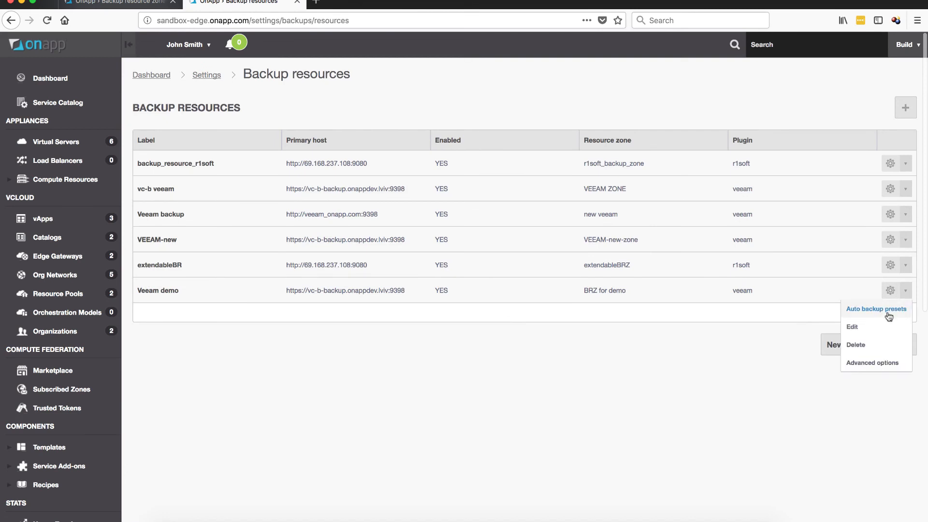
pyautogui.click(887, 309)
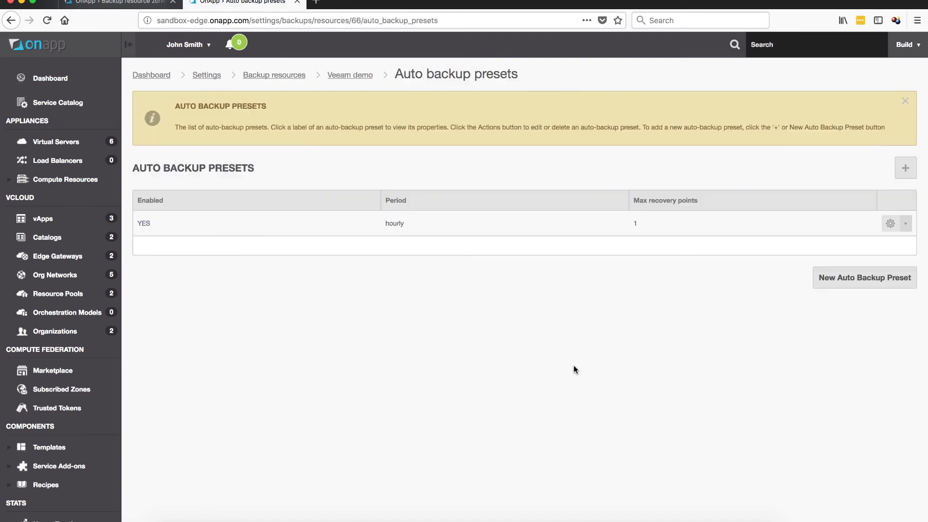
pyautogui.click(905, 223)
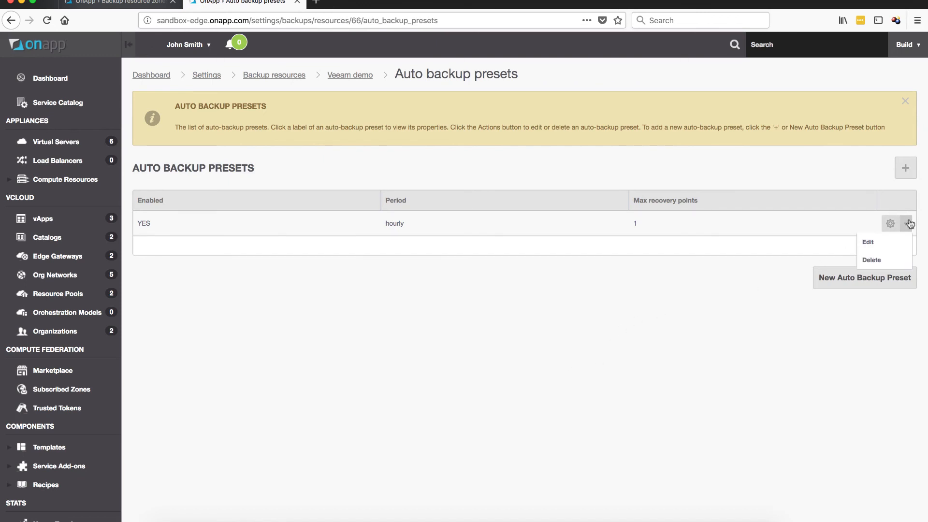
pyautogui.click(880, 241)
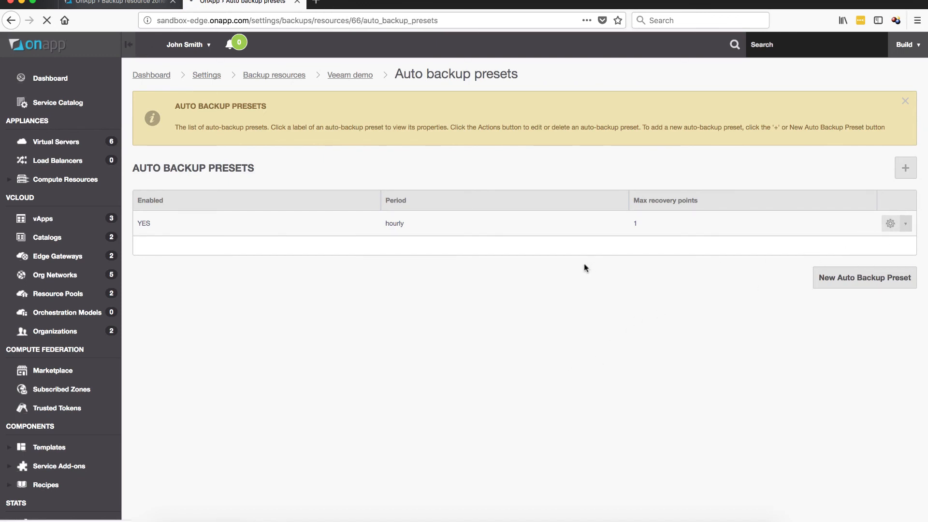
pyautogui.click(279, 221)
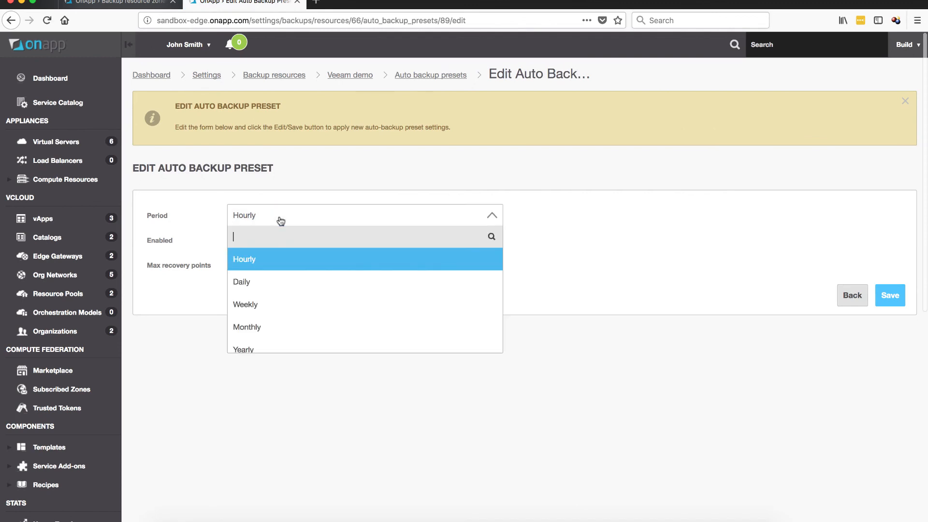
pyautogui.click(262, 274)
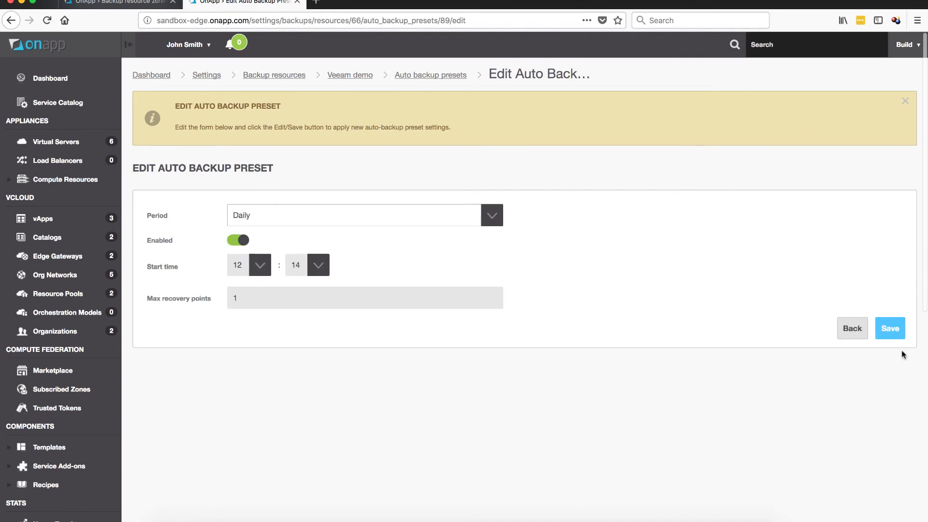
pyautogui.click(898, 333)
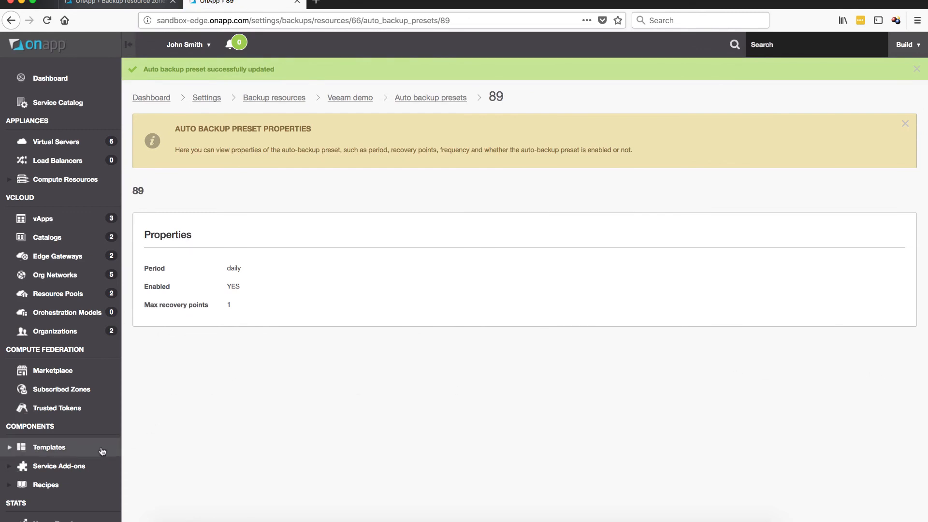
# Attach the BRZ for demo backup resource zone to the vcd-b compute zone in the compute zone settings
pyautogui.scroll(-5, 48, 447)
pyautogui.scroll(-4, 46, 486)
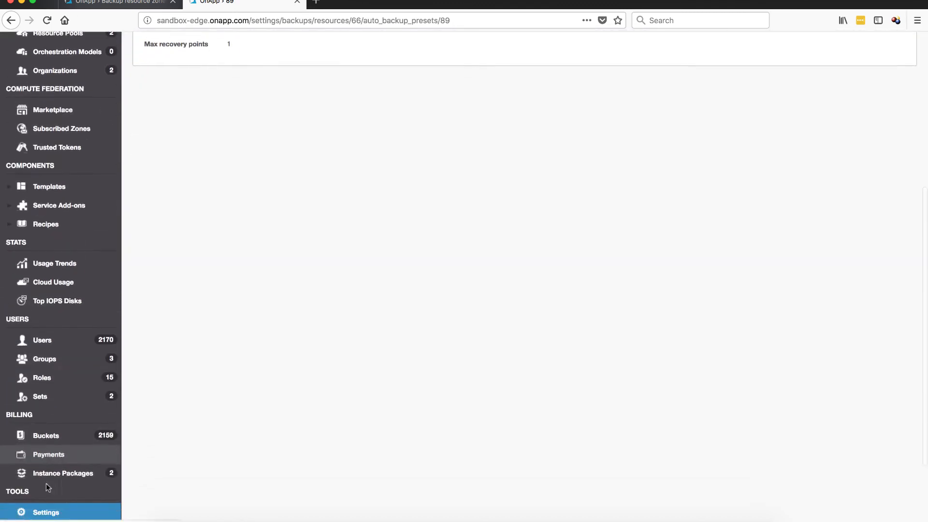
pyautogui.click(56, 410)
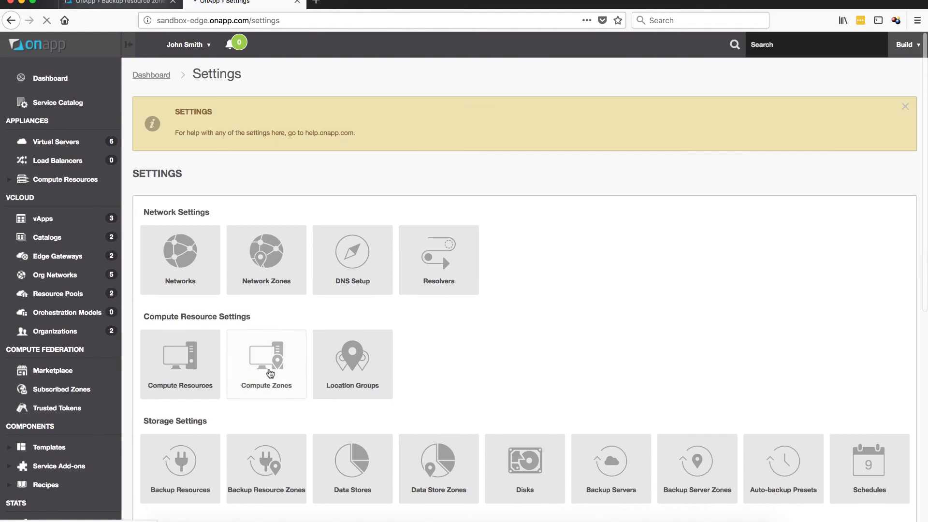
pyautogui.click(269, 372)
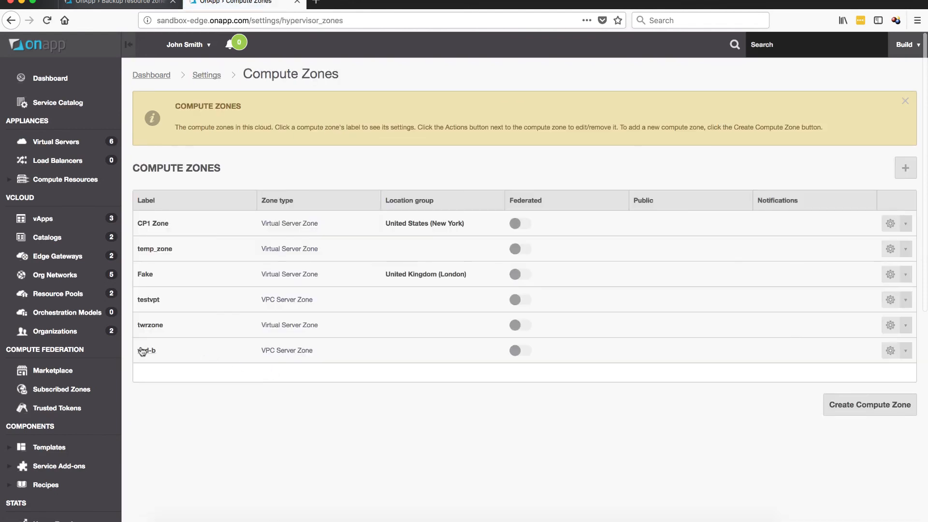
pyautogui.click(146, 350)
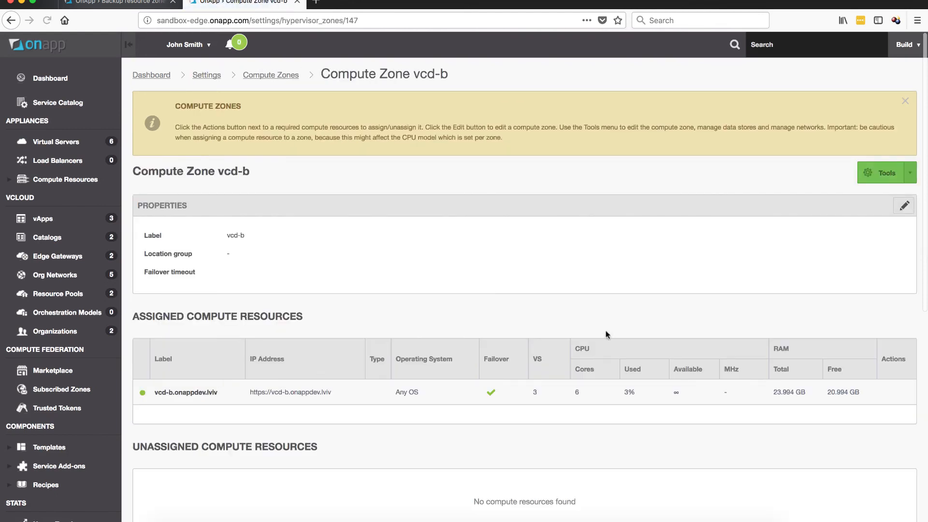
pyautogui.click(908, 177)
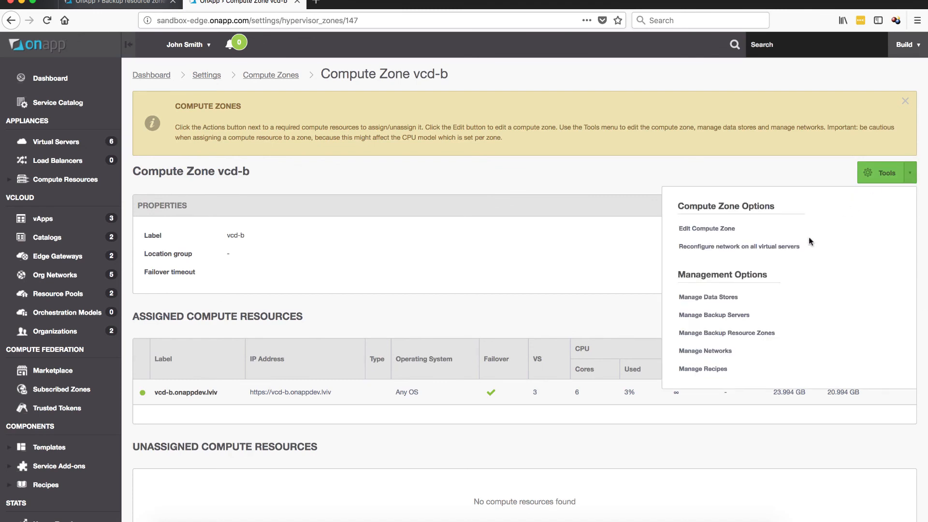
pyautogui.click(738, 333)
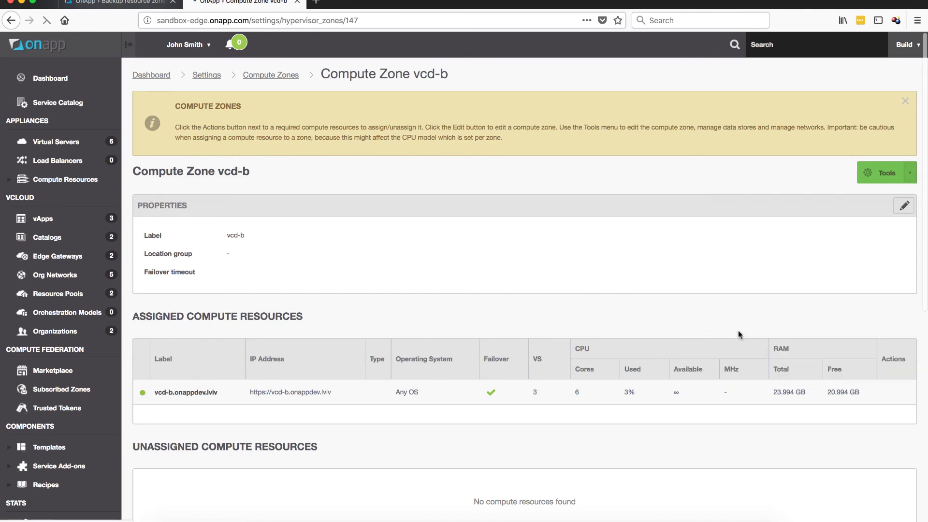
pyautogui.click(341, 299)
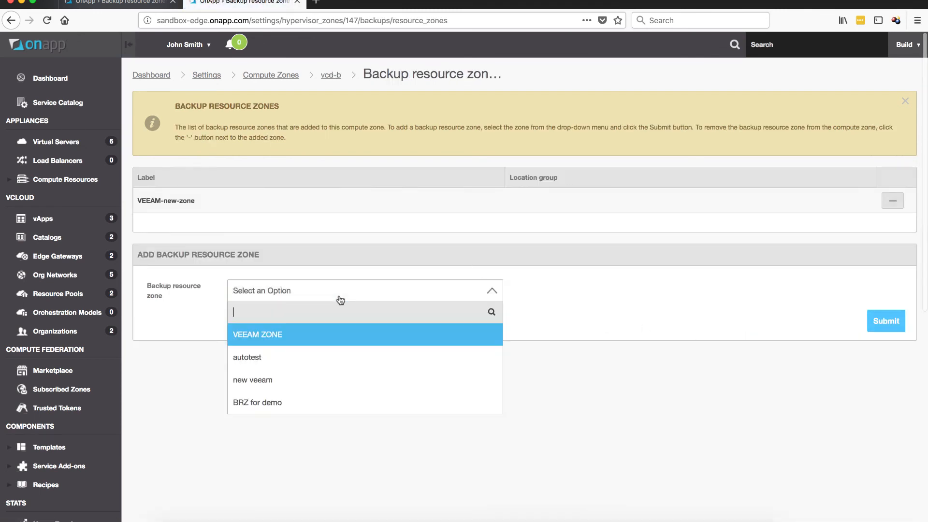
pyautogui.click(279, 404)
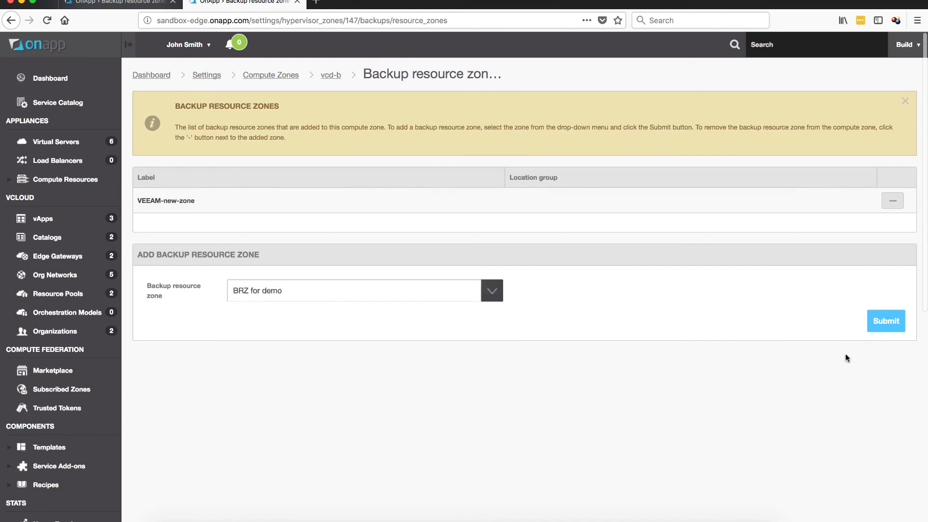
pyautogui.click(887, 322)
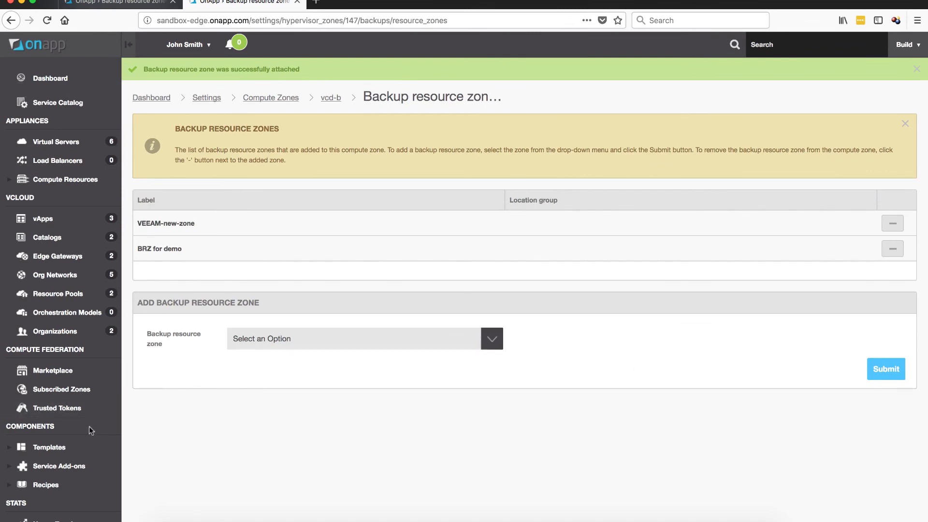
# Search the users for TS and open the bucket assigned to the TS VCD-B user
pyautogui.scroll(-3, 90, 428)
pyautogui.scroll(-3, 92, 430)
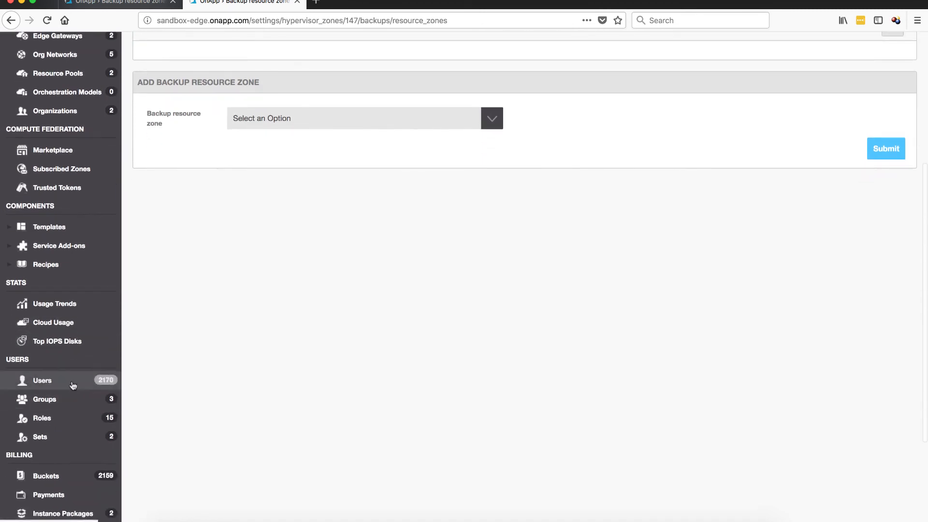
pyautogui.click(72, 384)
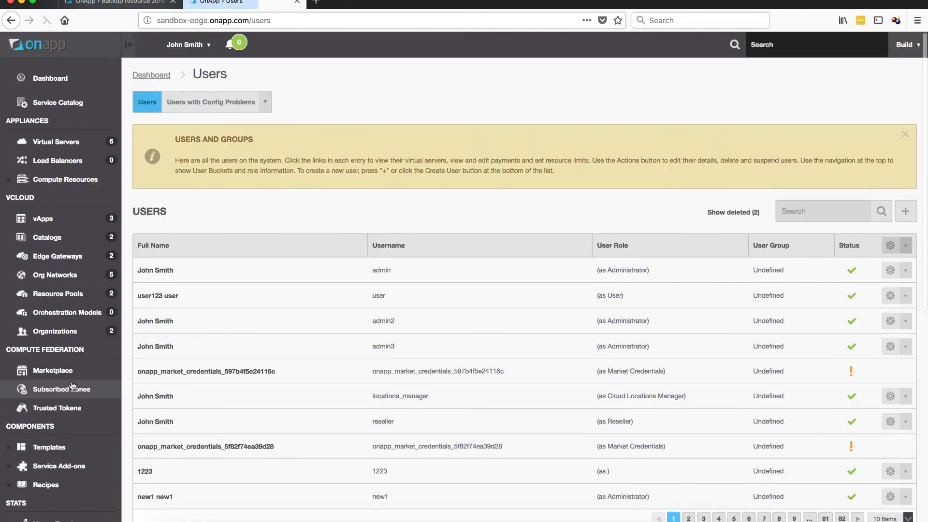
pyautogui.click(809, 211)
pyautogui.write('TS')
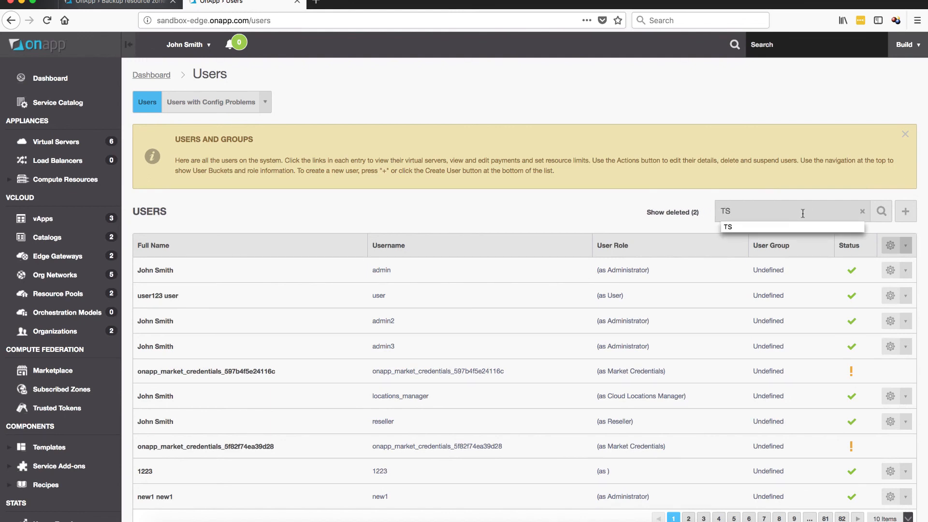
pyautogui.click(787, 227)
pyautogui.press('Return')
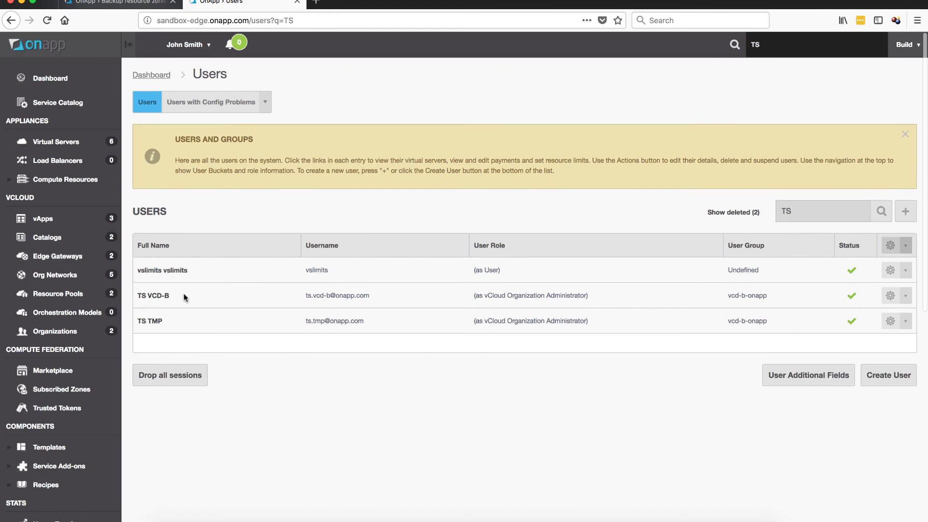
pyautogui.click(164, 296)
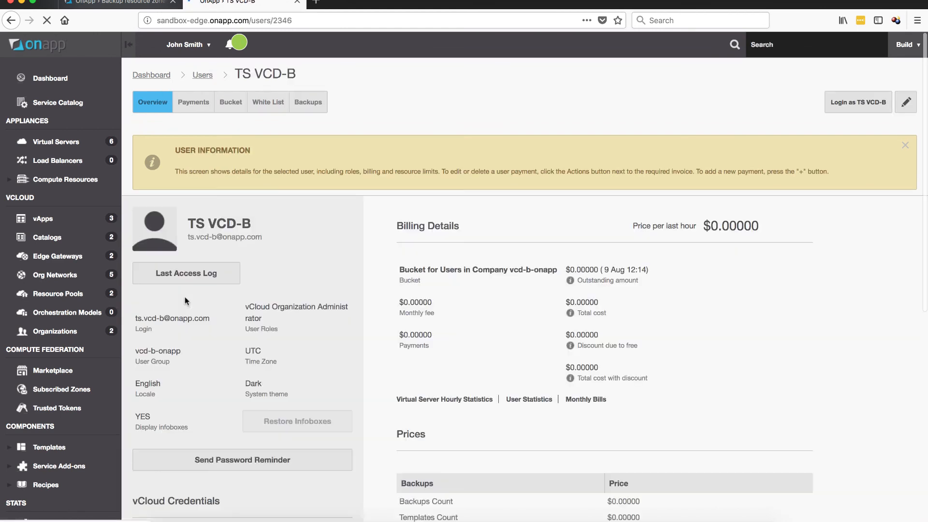
pyautogui.click(235, 106)
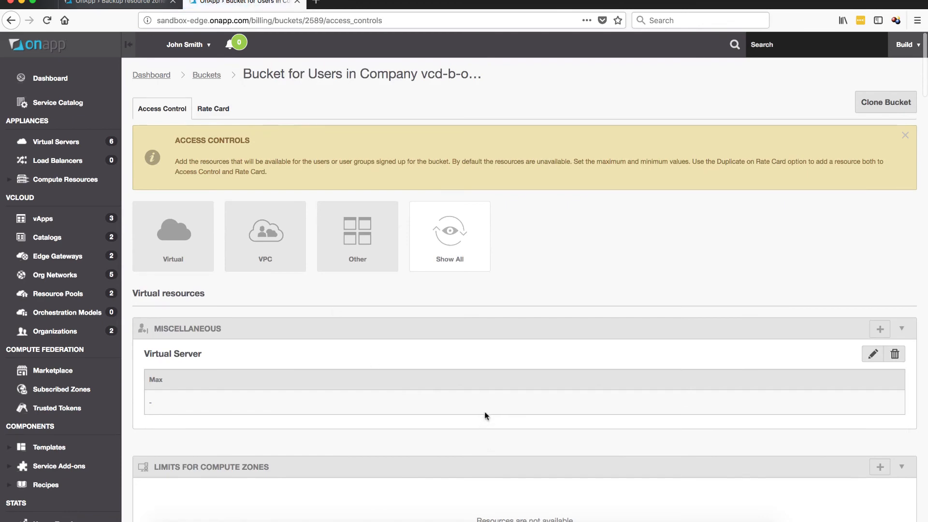
# Add BRZ for demo to the bucket's access control limits for backup resource zones
pyautogui.scroll(-5, 486, 414)
pyautogui.scroll(-14, 486, 414)
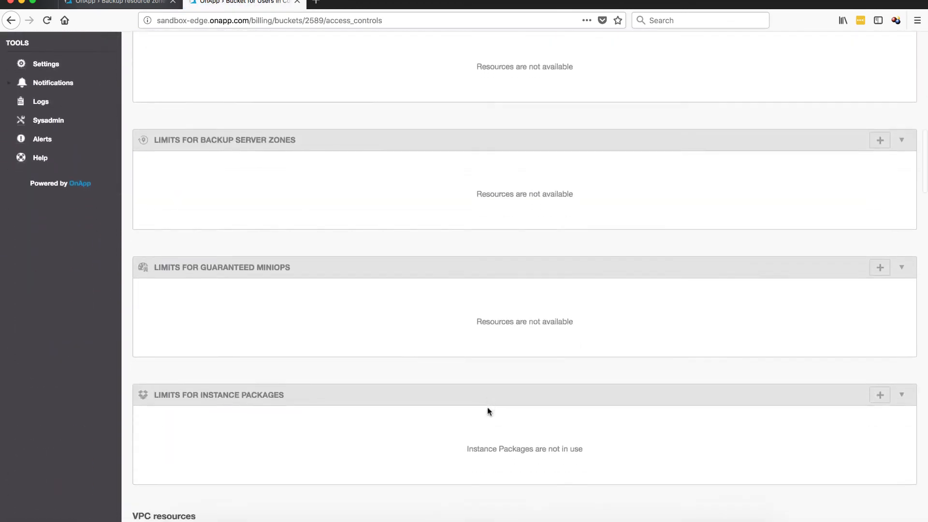
pyautogui.scroll(-12, 488, 410)
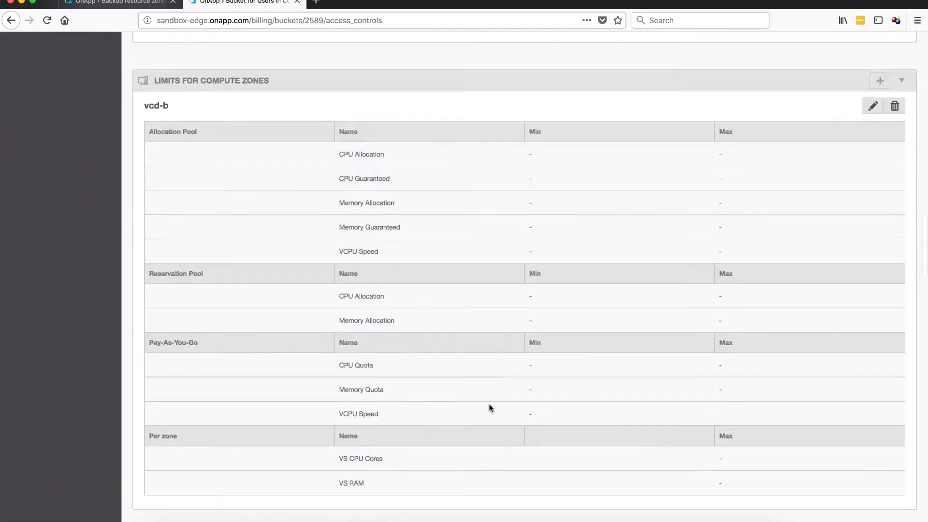
pyautogui.scroll(-17, 490, 408)
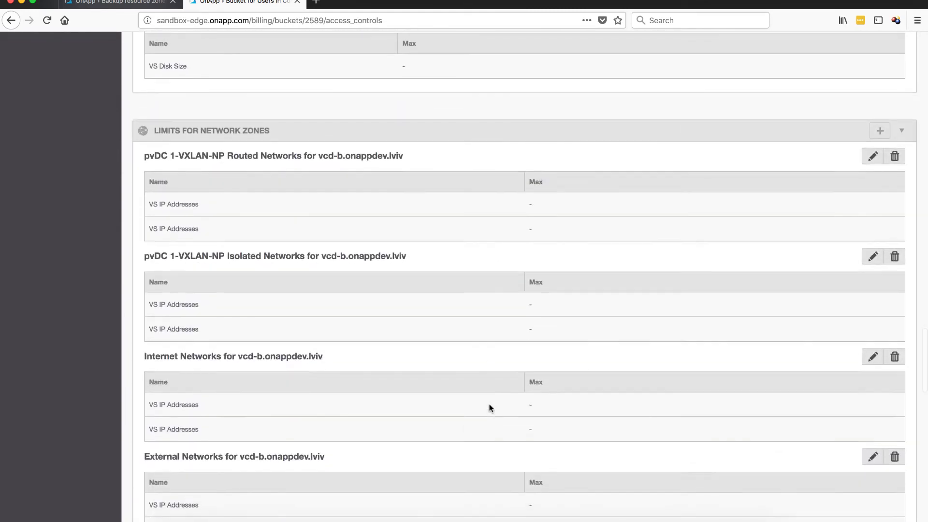
pyautogui.scroll(-11, 489, 407)
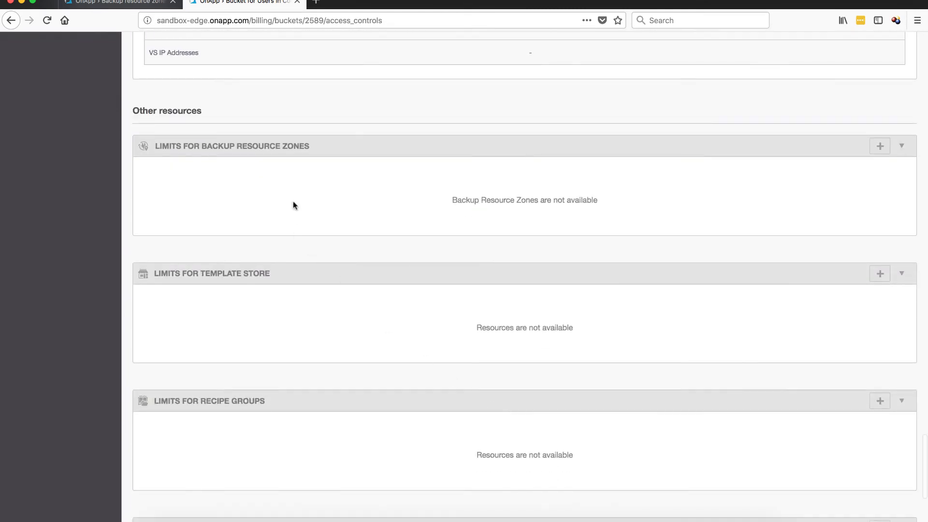
pyautogui.click(879, 146)
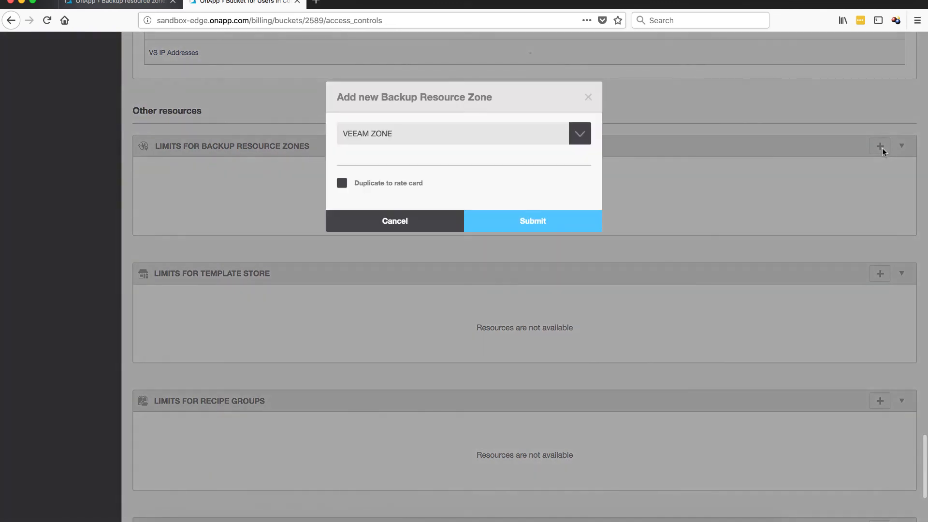
pyautogui.click(498, 144)
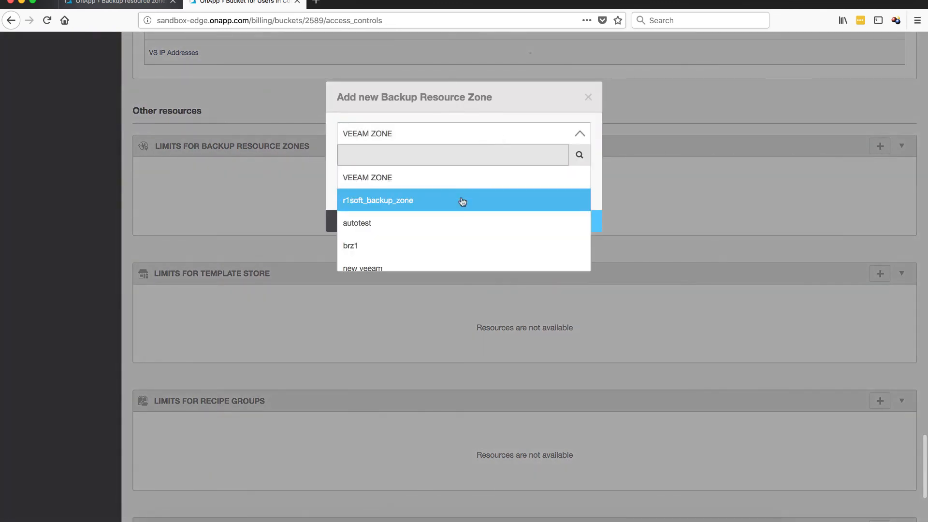
pyautogui.scroll(-3, 452, 215)
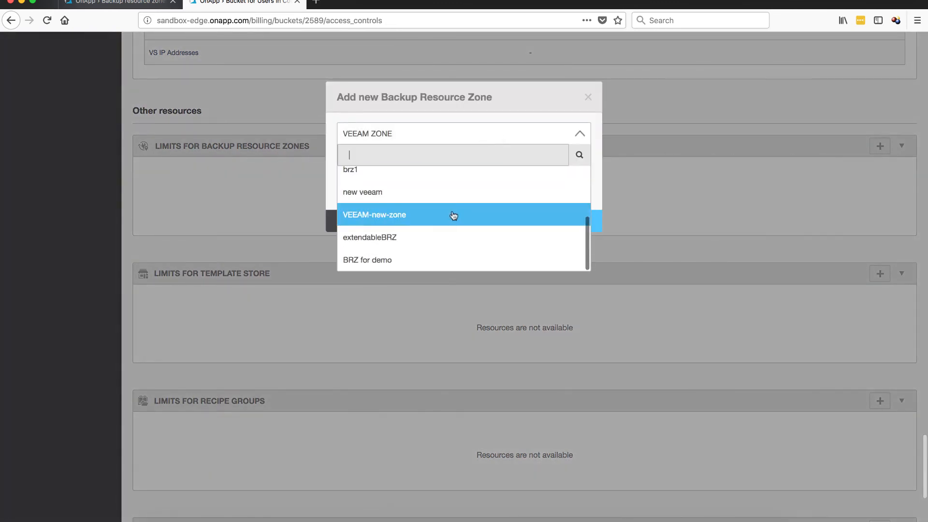
pyautogui.click(390, 254)
pyautogui.click(503, 227)
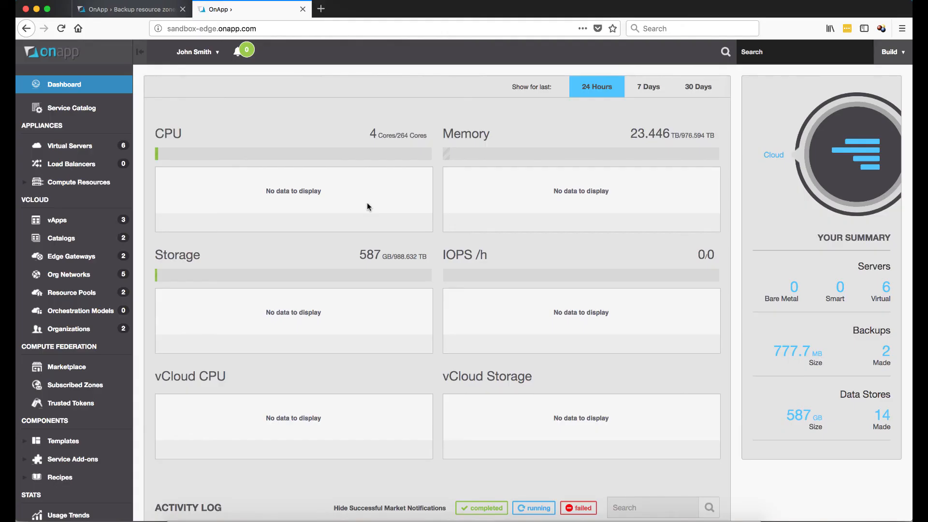
# Add the CentOS6 virtual server owned by TS VCD-B to the Veeam demo backup resource for auto-backups
pyautogui.click(102, 147)
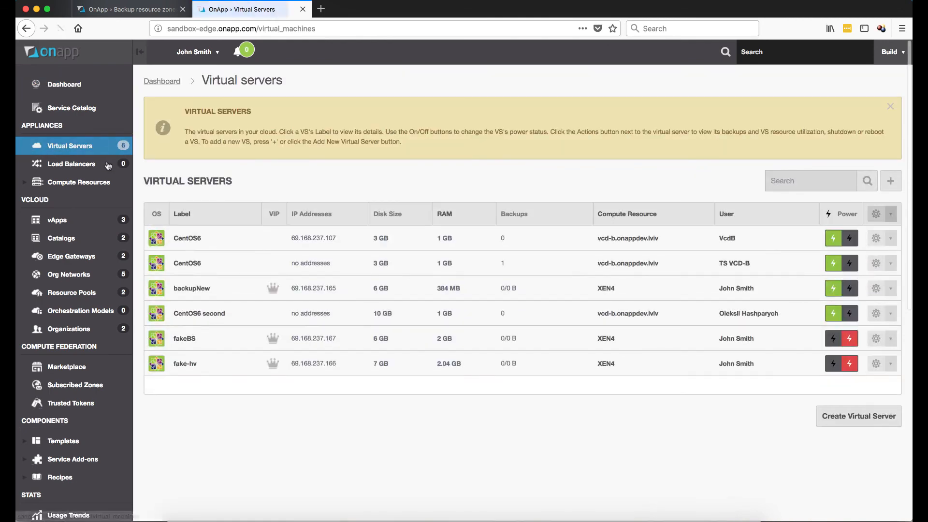
pyautogui.click(189, 264)
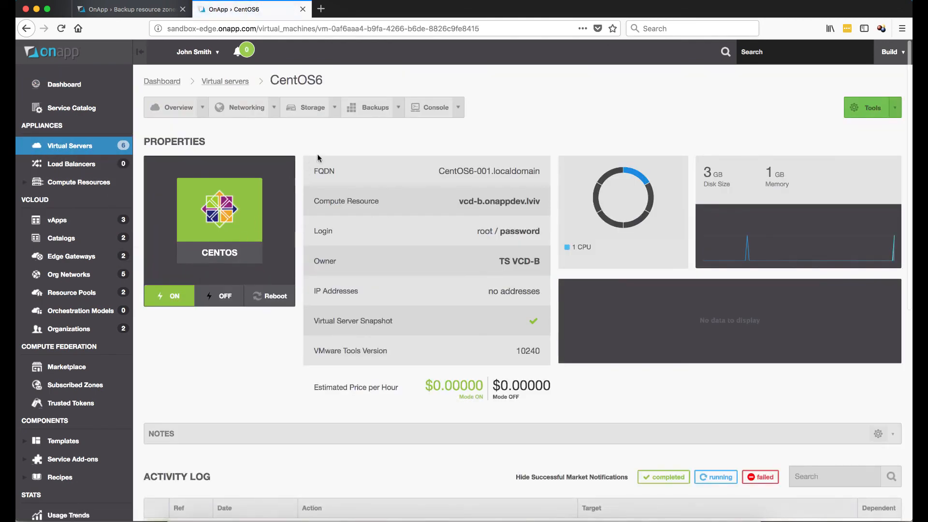
pyautogui.moveTo(375, 110)
pyautogui.click(377, 129)
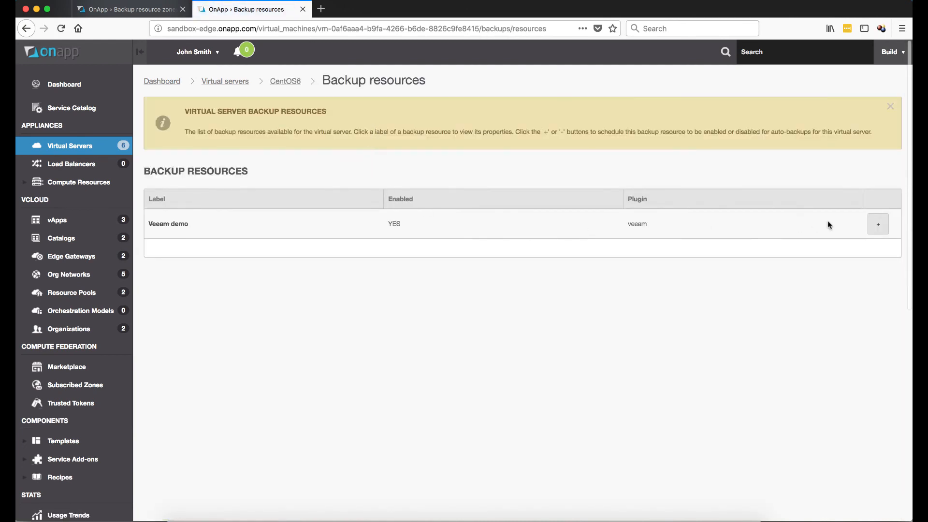
pyautogui.click(874, 225)
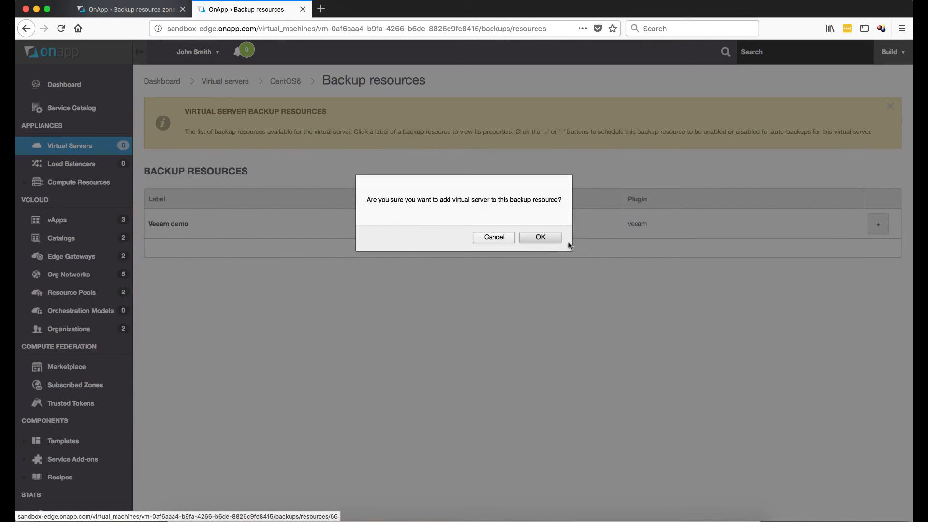
pyautogui.click(541, 237)
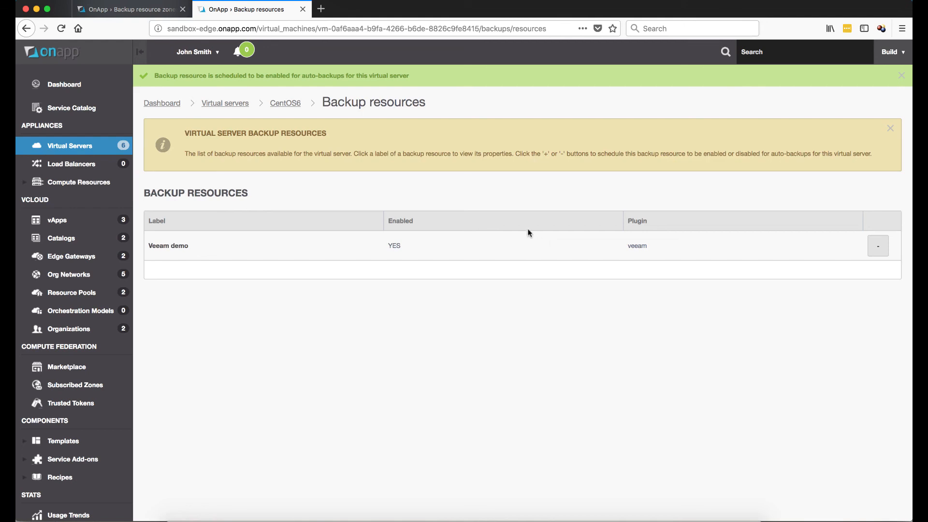
# Check the CentOS6 virtual server's activity log for the resource enabling task and open its recovery points
pyautogui.click(289, 104)
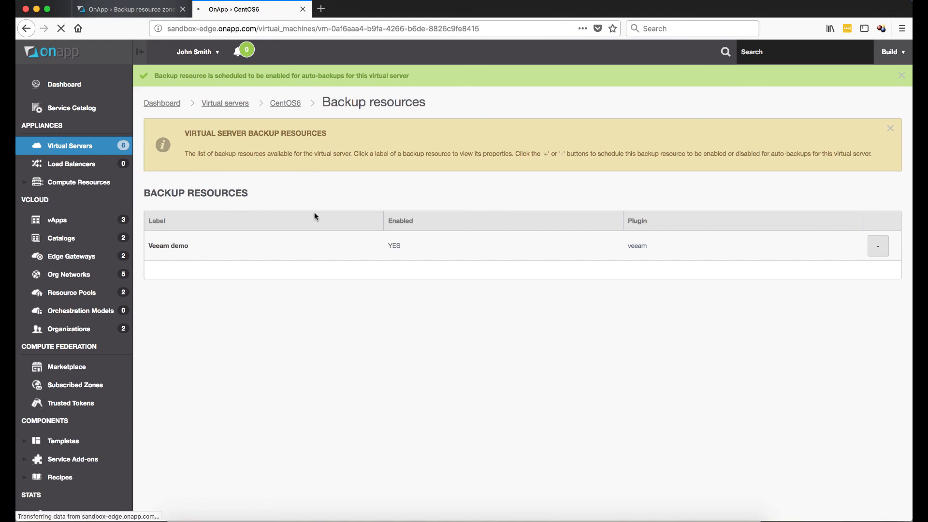
pyautogui.scroll(-3, 454, 405)
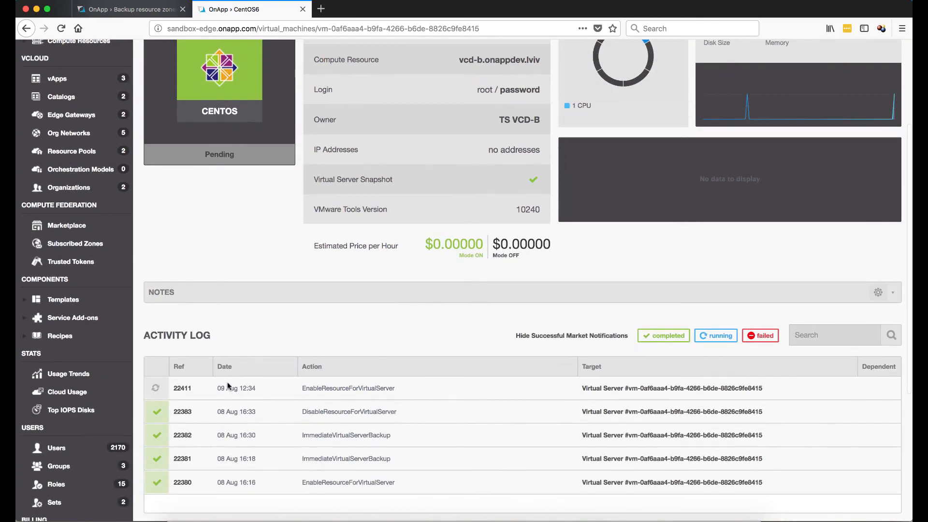
pyautogui.scroll(3, 238, 380)
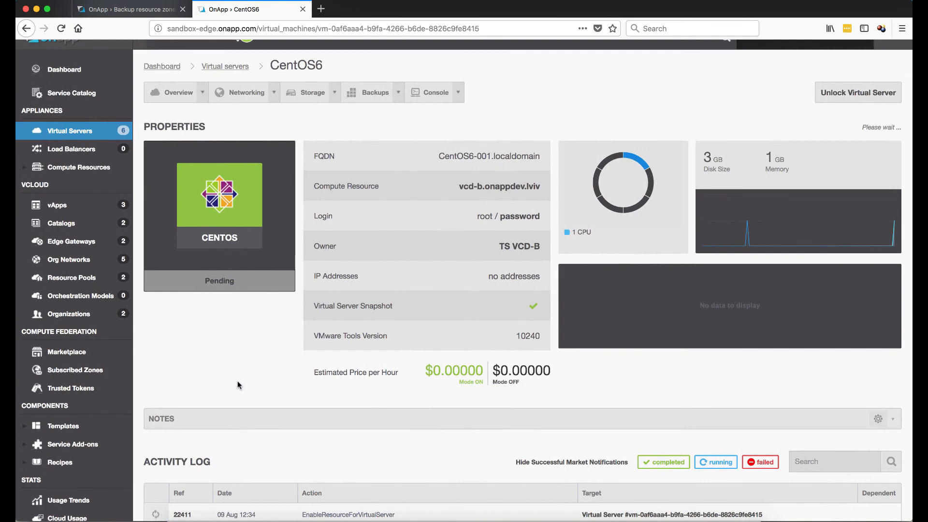
pyautogui.moveTo(356, 94)
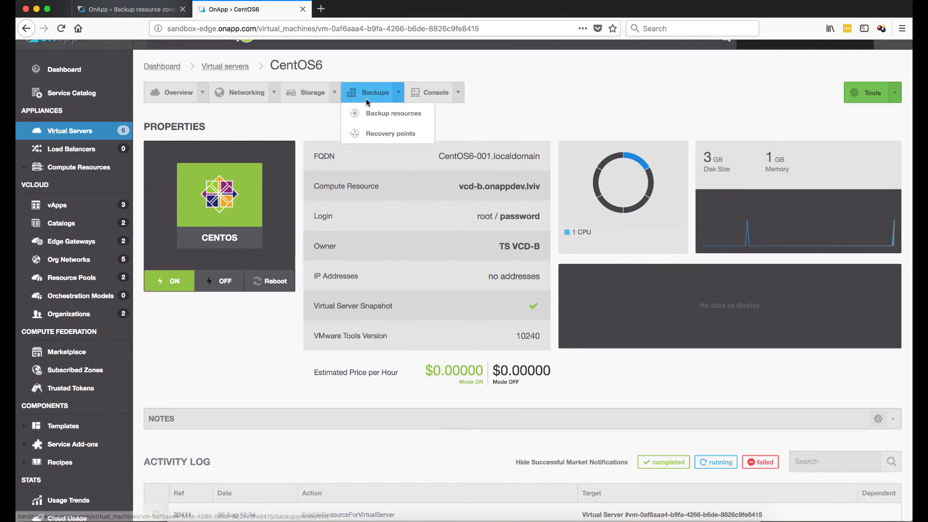
pyautogui.click(369, 133)
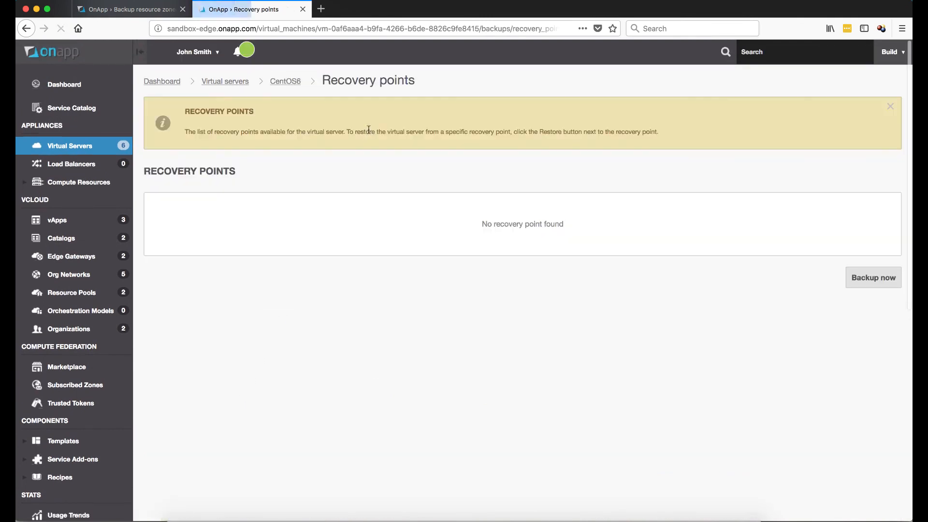